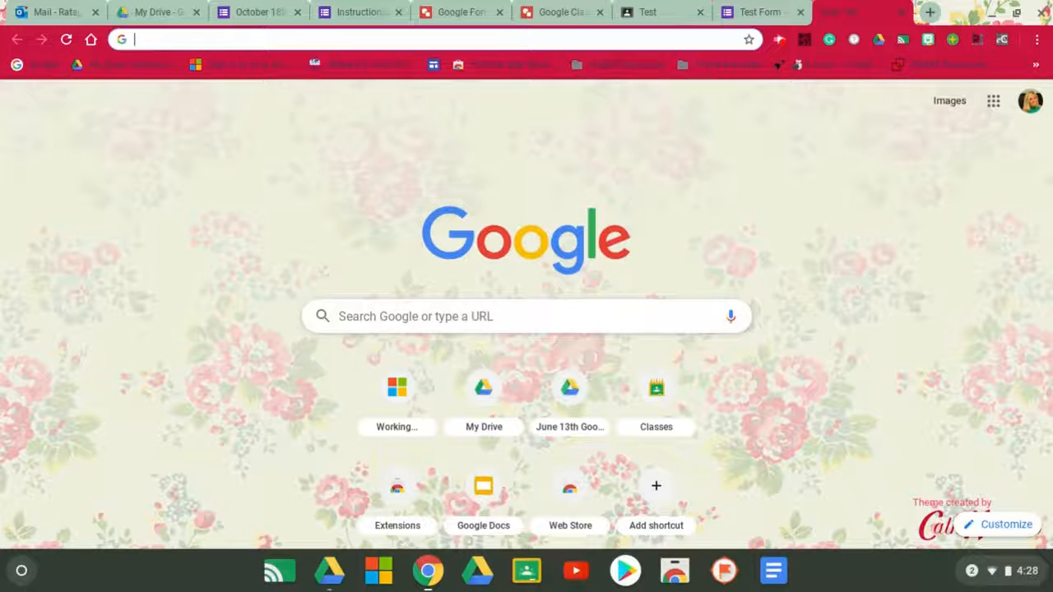
Step: Open the Google Form Banner TEMPLATE drawing and delete its directions text box
click(460, 14)
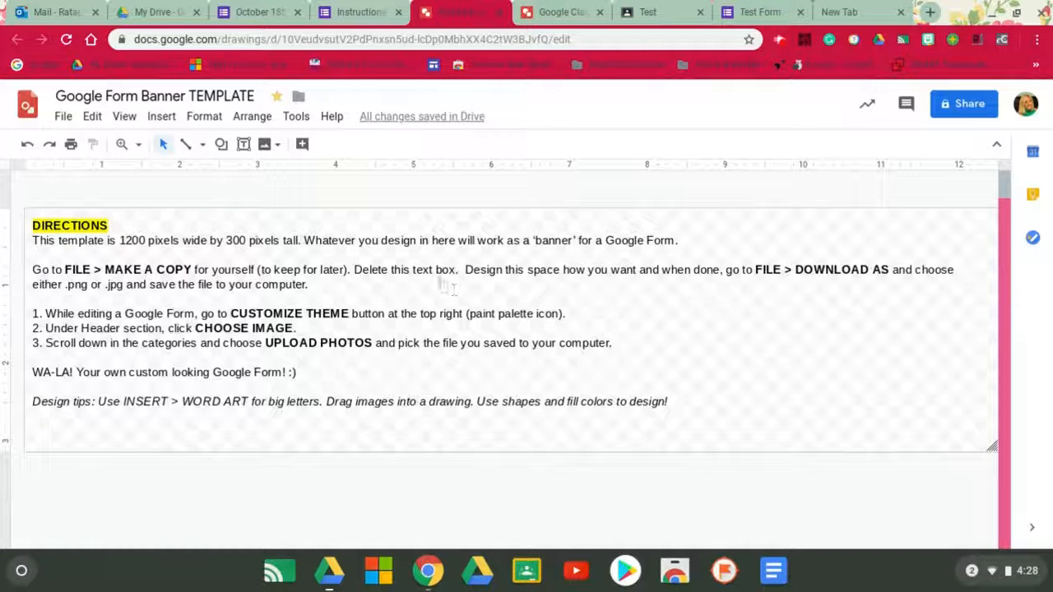
click(130, 239)
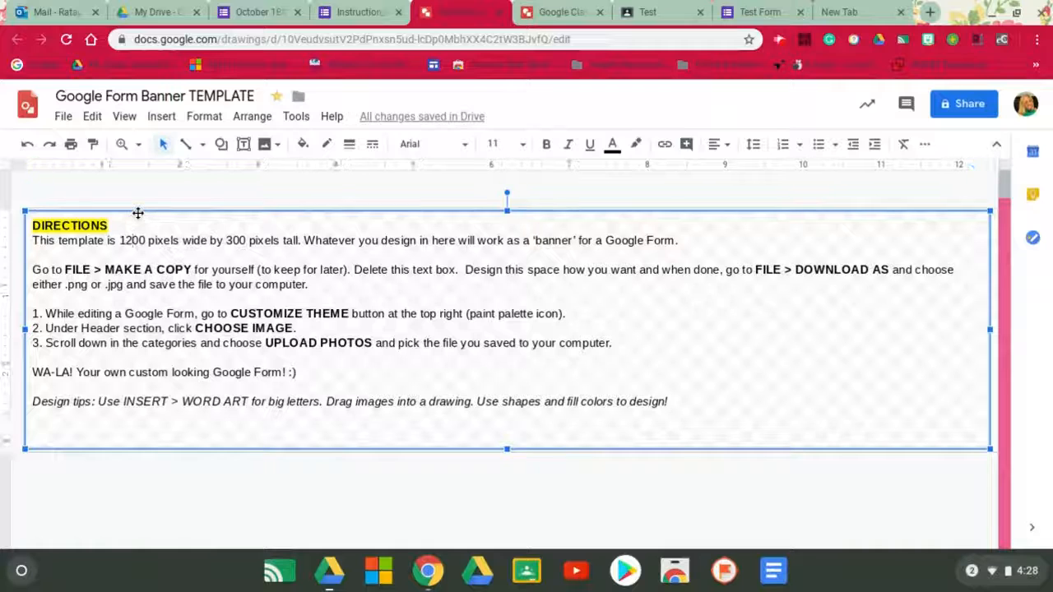
click(138, 214)
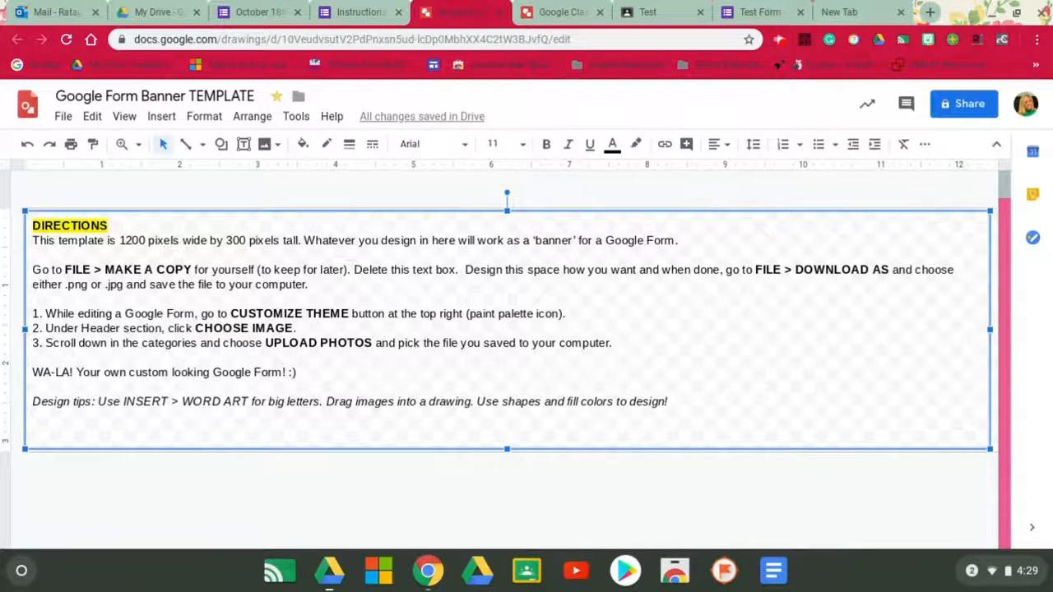
key(Delete)
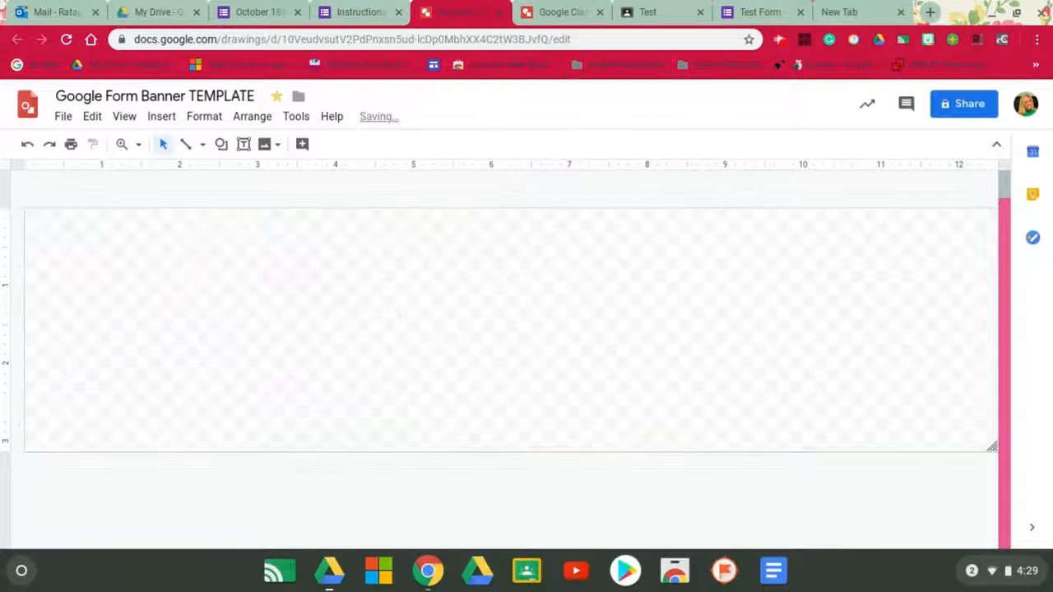
Step: Set the banner drawing's background to a solid medium blue
right_click(178, 294)
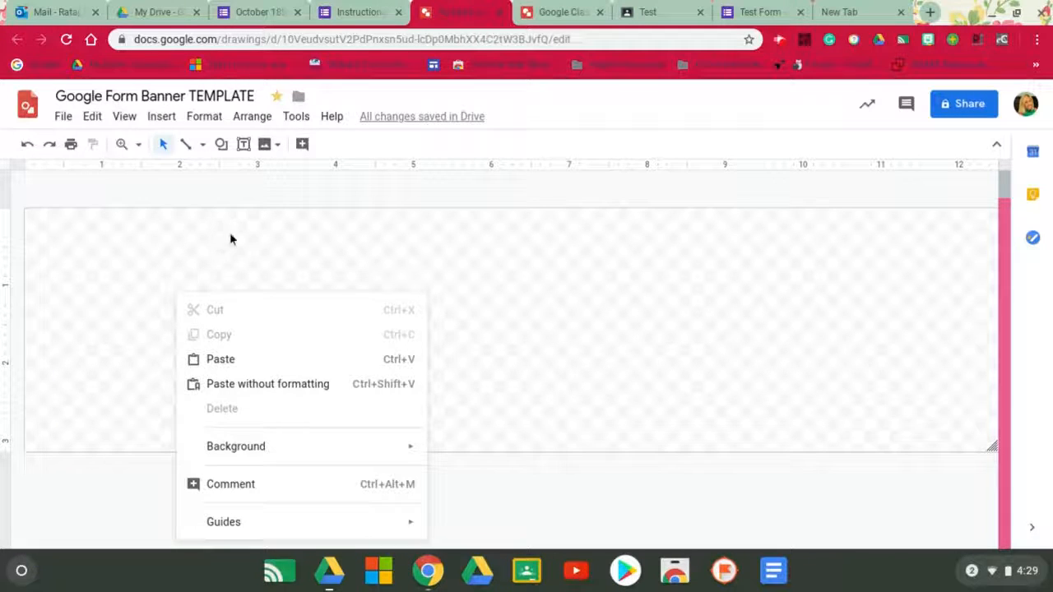
mouse_move(230, 449)
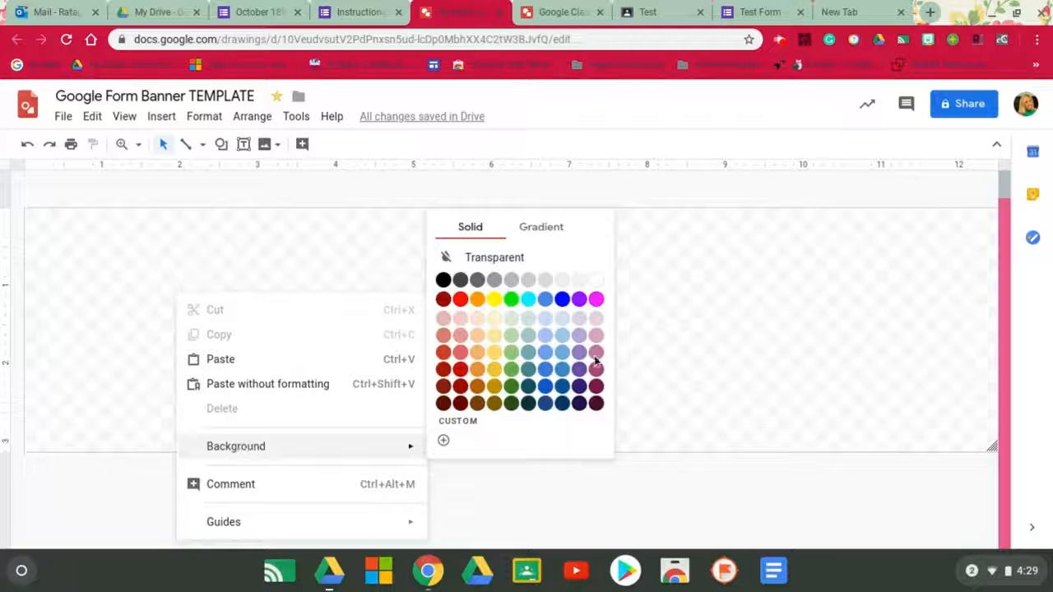
click(547, 356)
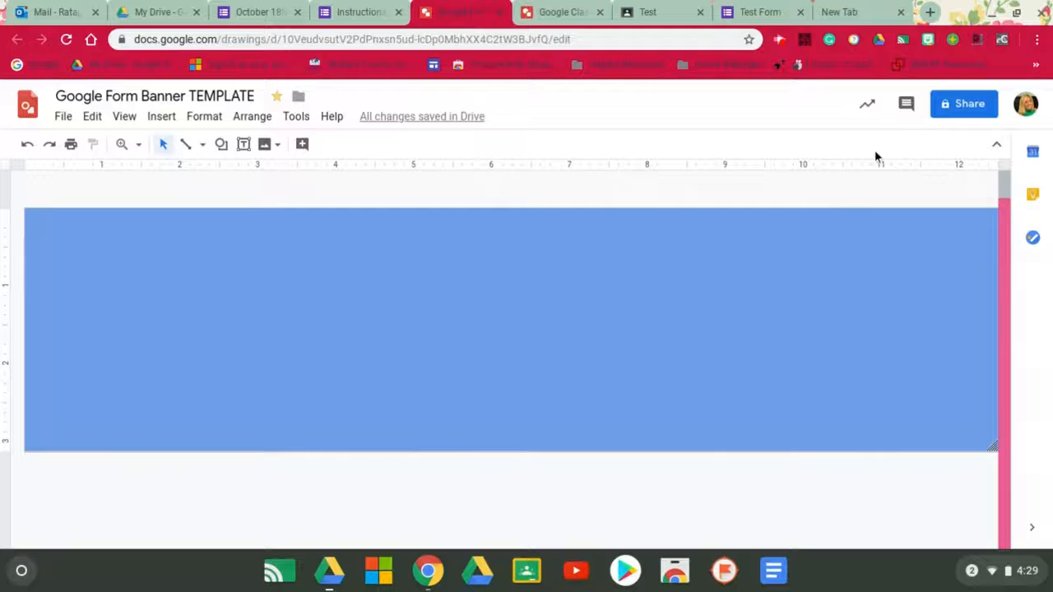
Step: Search the web from within the drawing for "beaker clipart" images
click(271, 146)
click(313, 199)
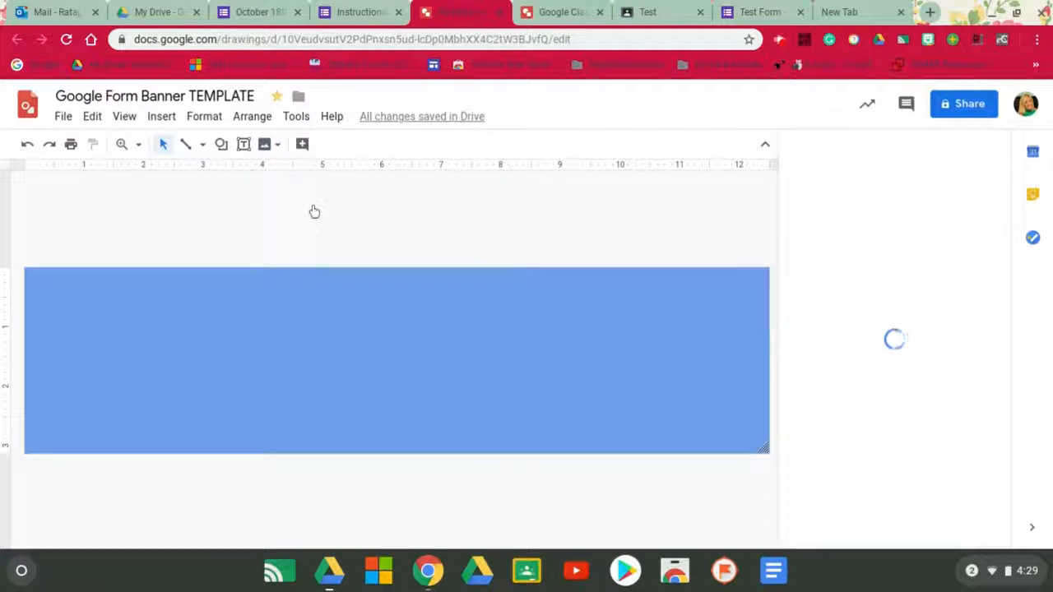
click(795, 152)
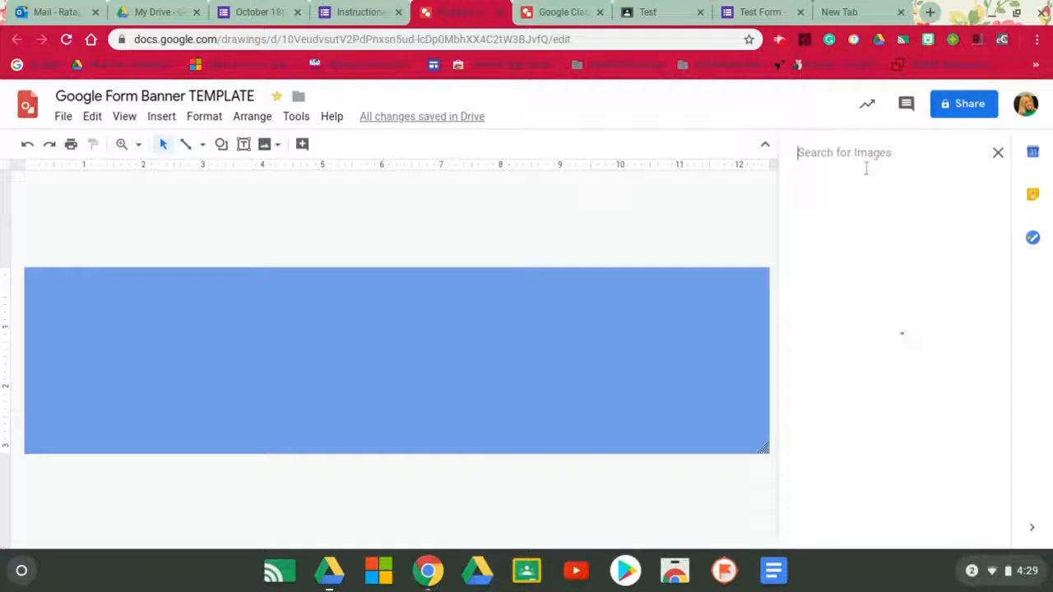
text(er)
key(BackSpace)
key(BackSpace)
text(beak)
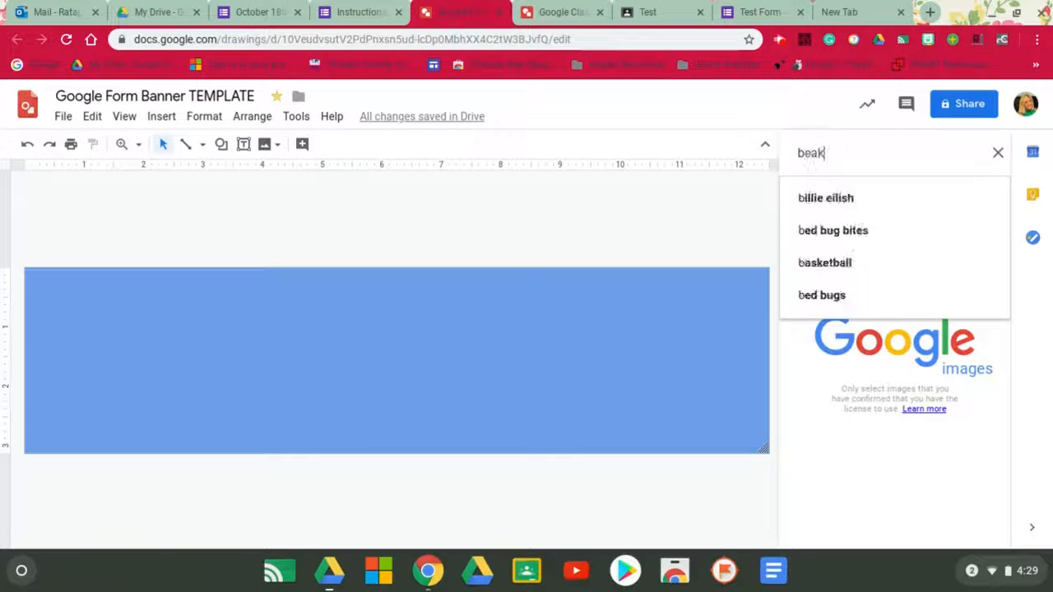
text(er clipart)
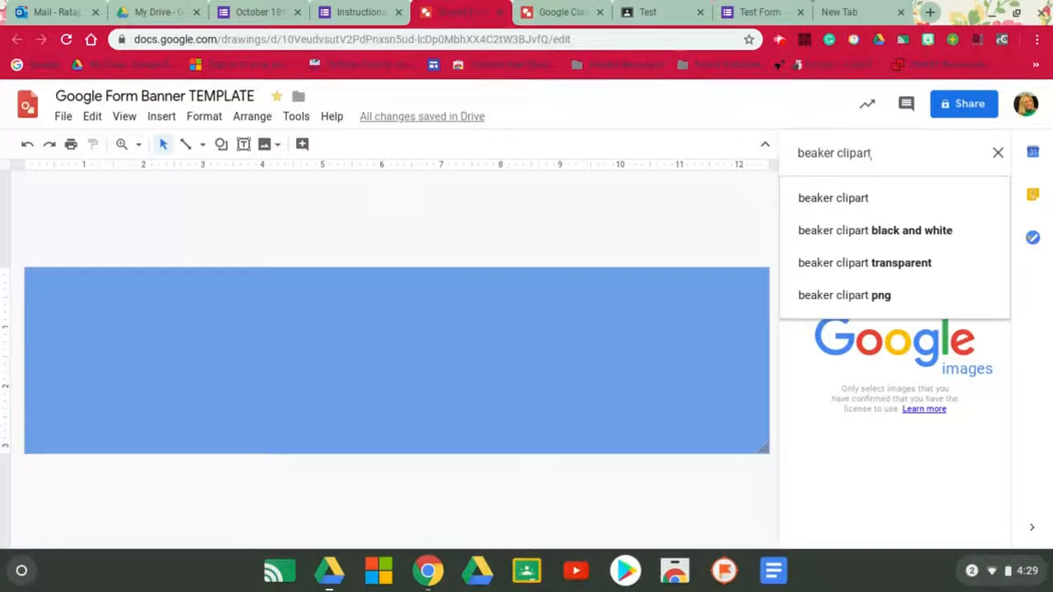
click(879, 197)
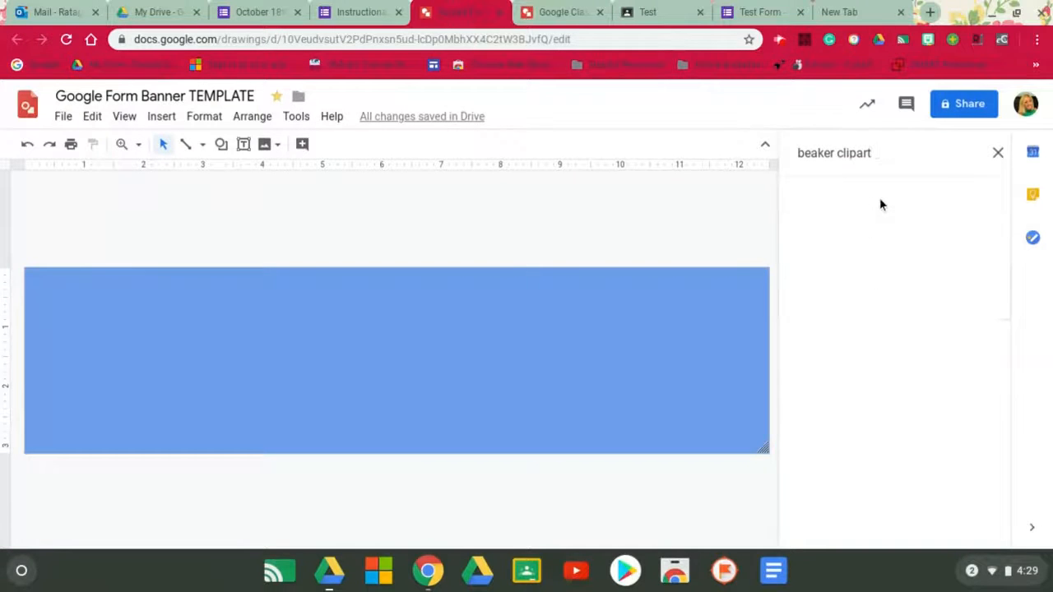
Step: Insert the clipart flask with purple liquid at the left end of the banner
scroll(855, 350, down, 2)
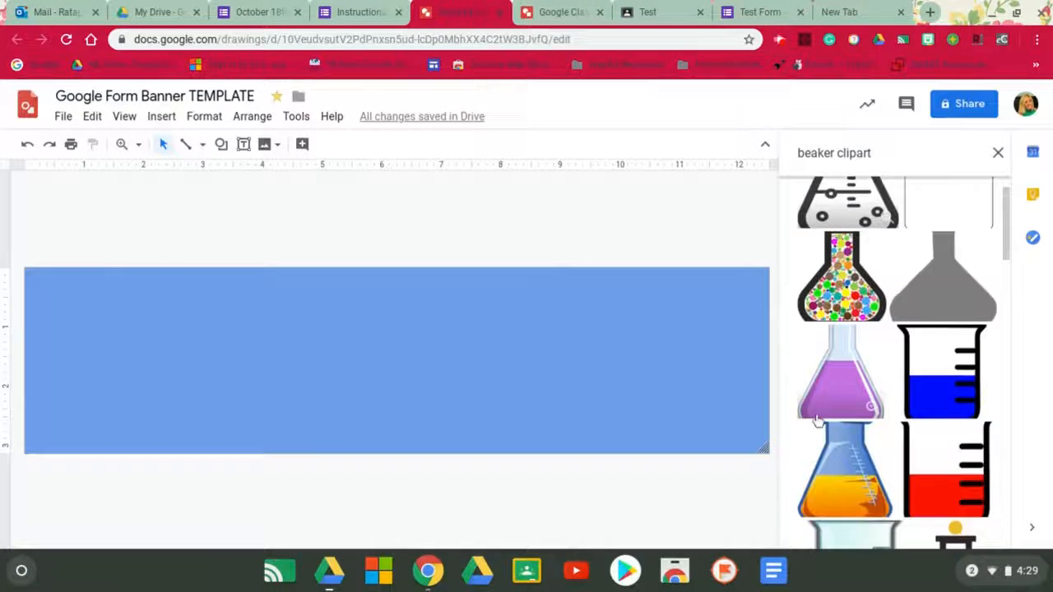
click(855, 349)
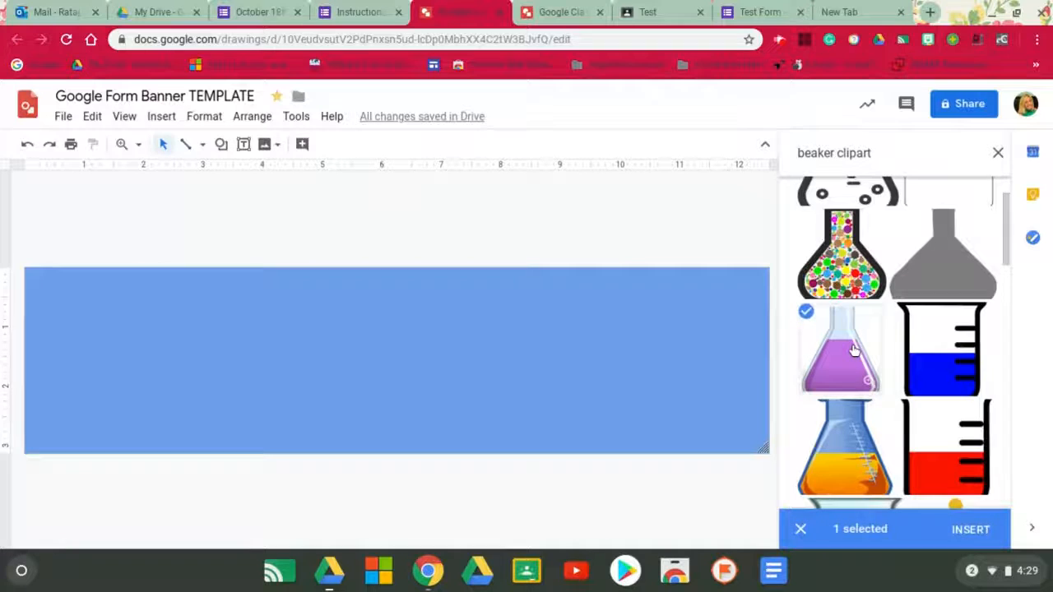
click(970, 530)
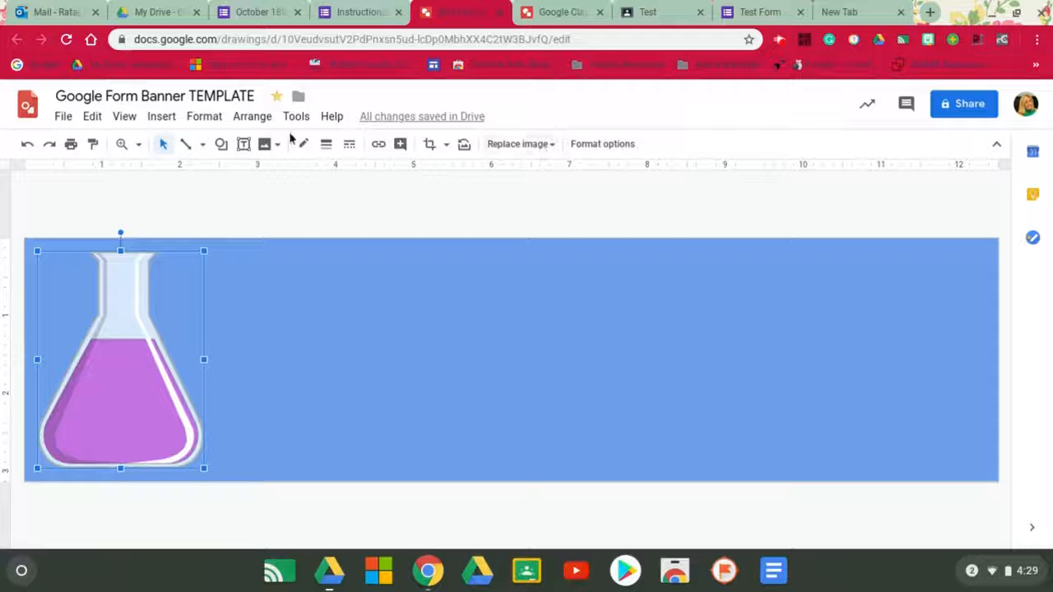
Step: Add word art reading "Chemistry Final Exam" to the banner
click(162, 118)
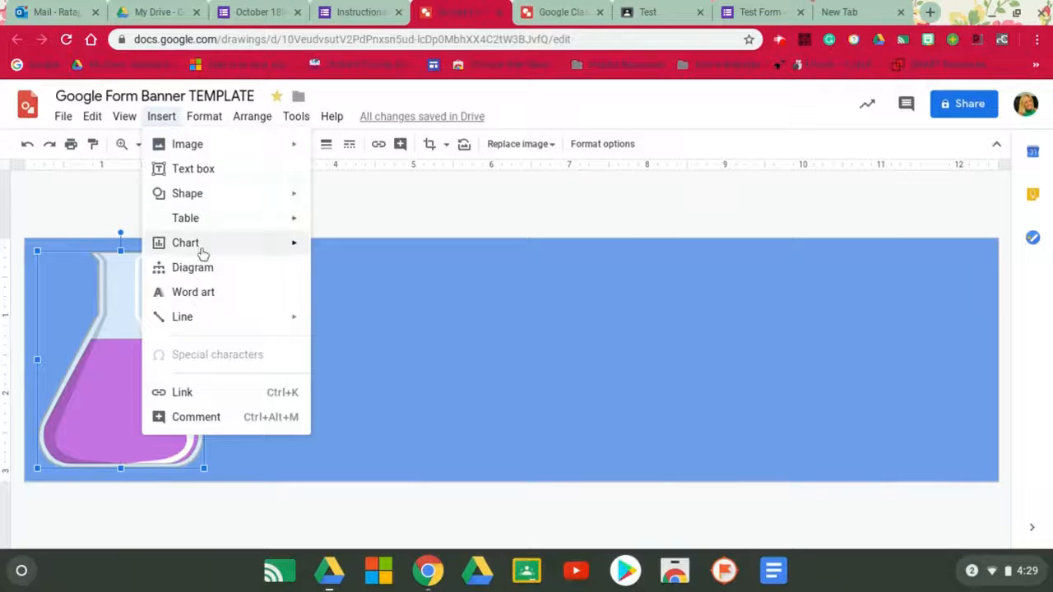
click(200, 293)
text(C)
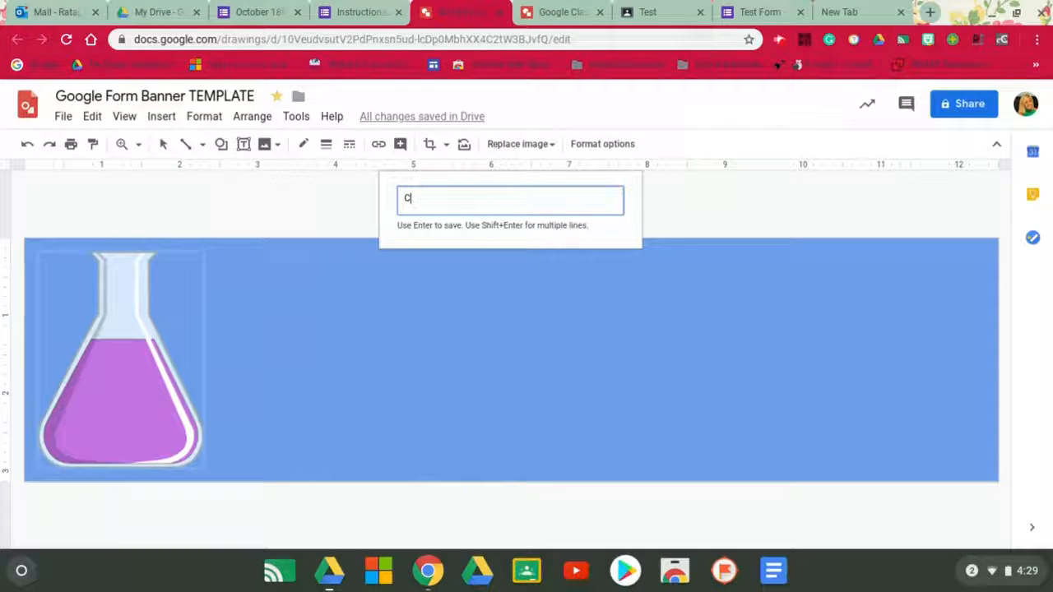
text(hemistry Final Exam)
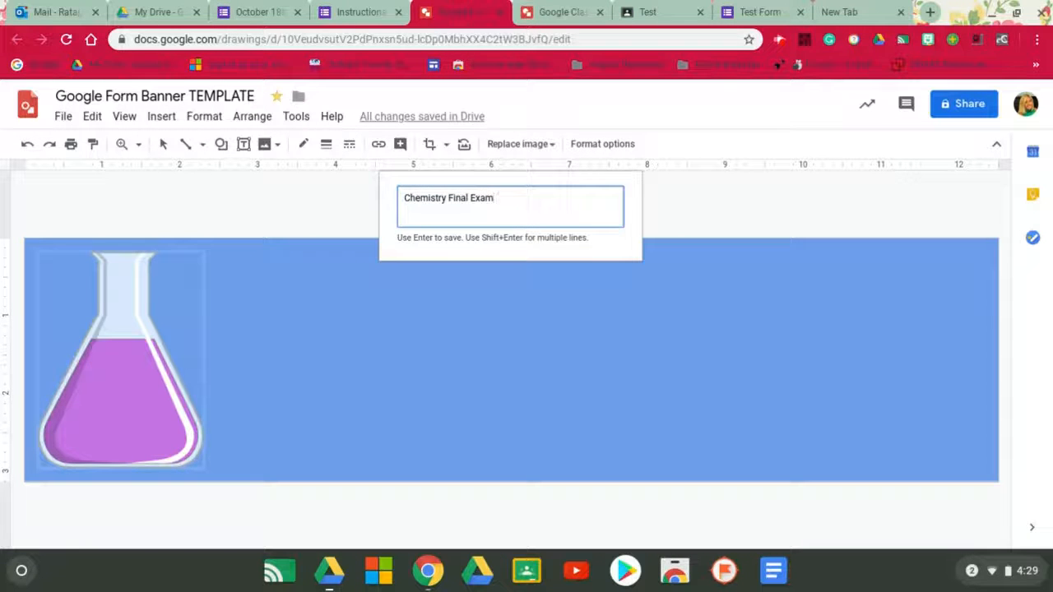
key(Return)
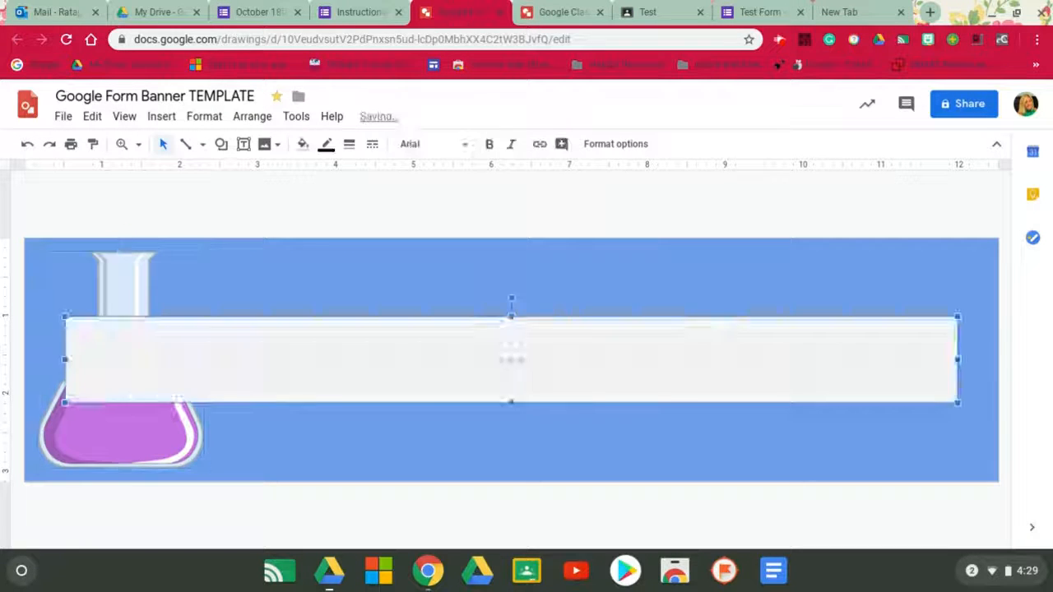
Step: Resize the word art to start beside the flask and stretch it over most of the banner's height
drag(60, 362, 247, 362)
drag(599, 321, 602, 269)
drag(603, 405, 596, 449)
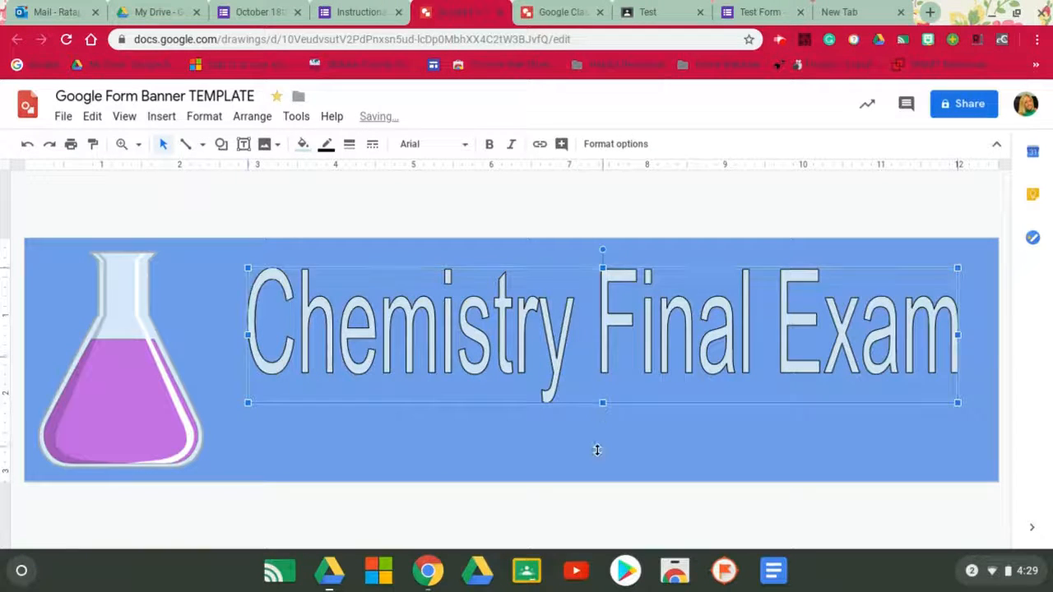
Step: Fill the "Chemistry Final Exam" word art with bright purple and deselect it
click(302, 144)
click(445, 248)
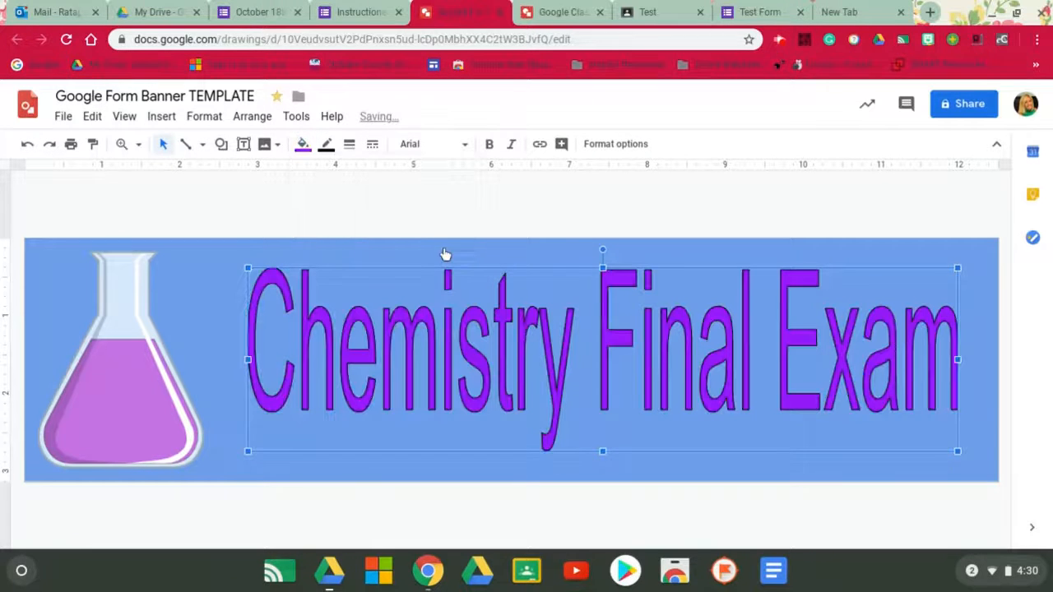
click(448, 217)
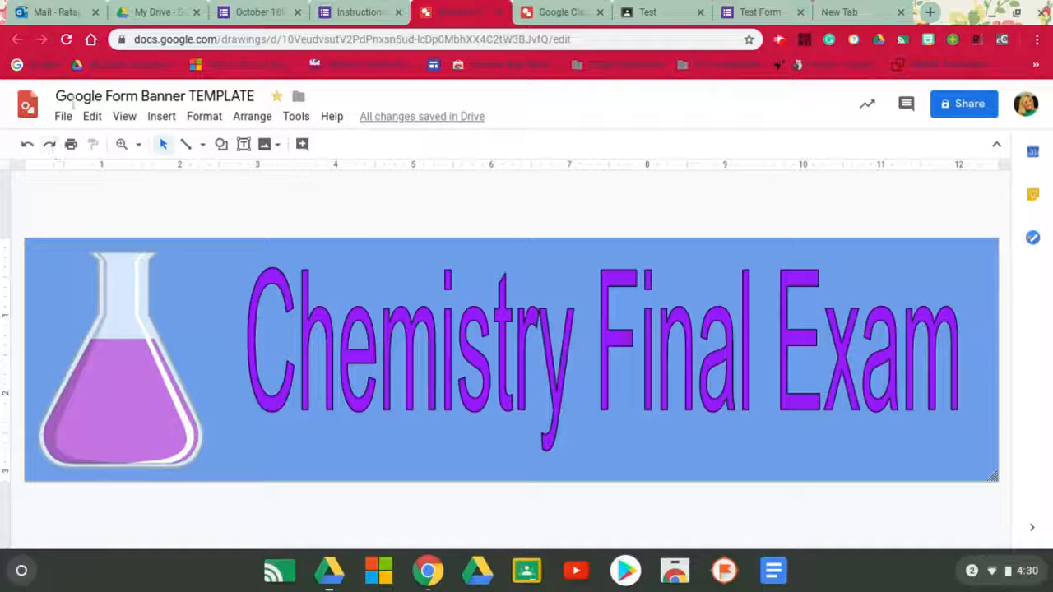
Step: Download the finished banner drawing as a JPEG image (.jpg)
click(64, 117)
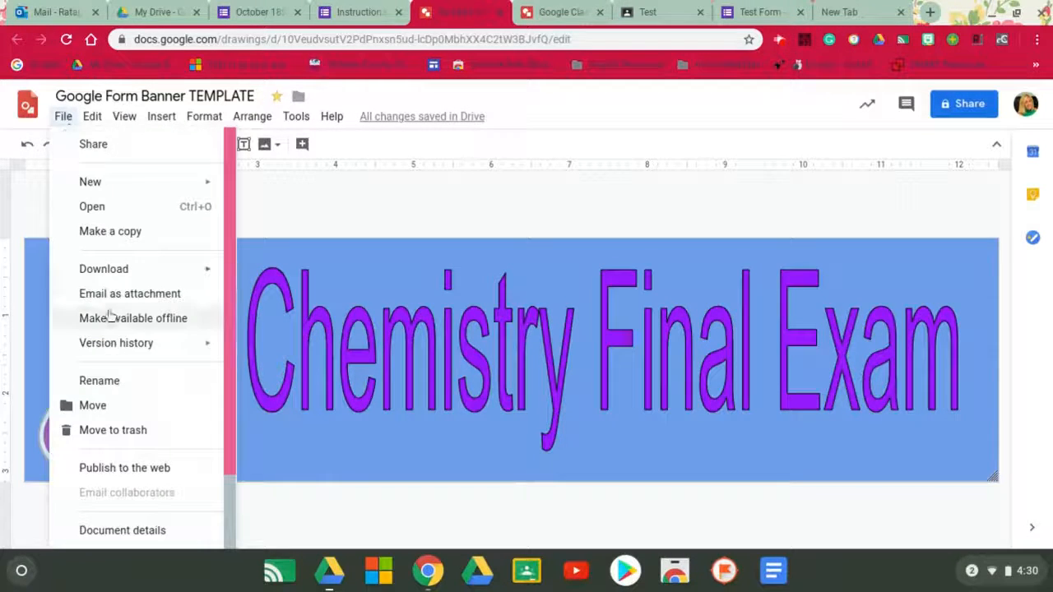
mouse_move(132, 277)
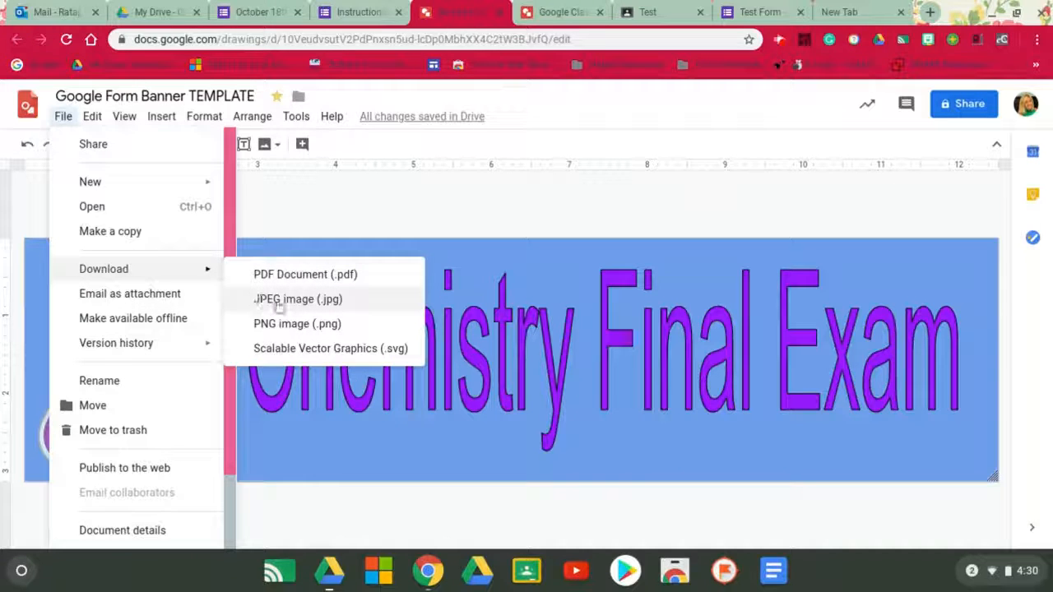
click(331, 303)
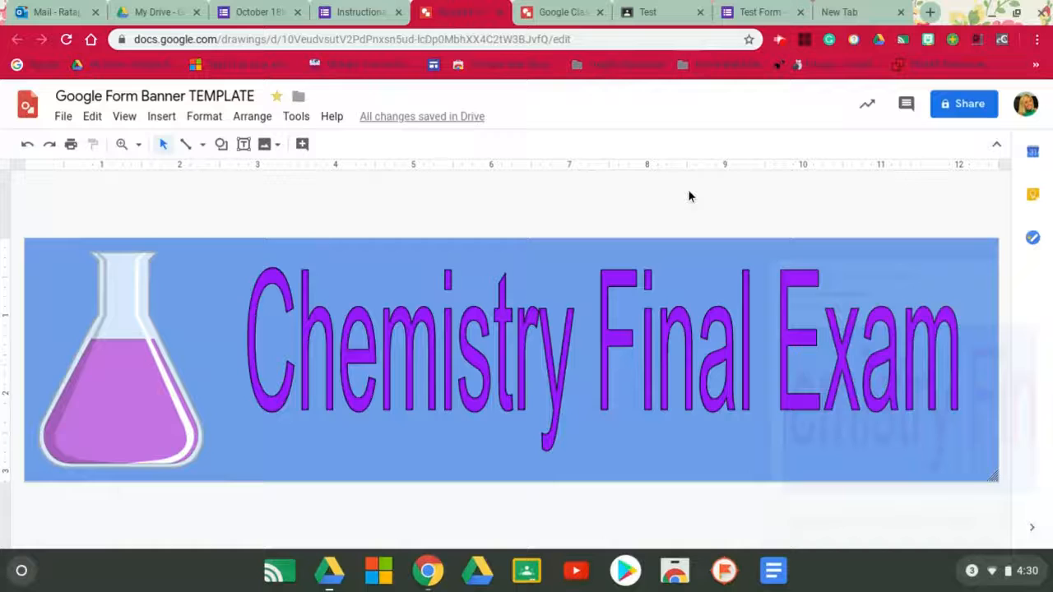
Step: Switch to the Test Form and open the header image selection in its theme options
click(748, 14)
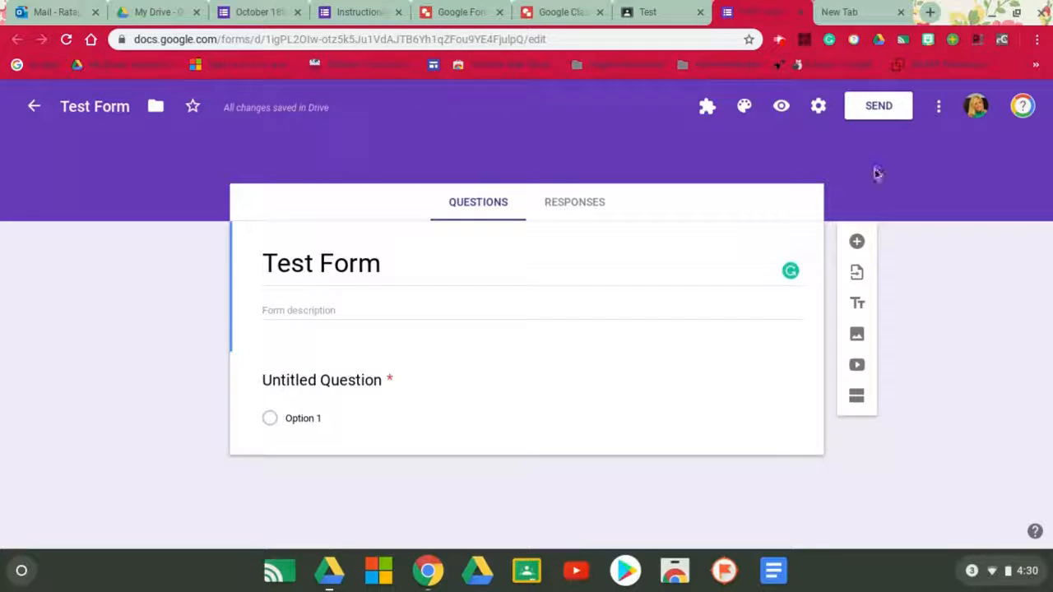
click(744, 109)
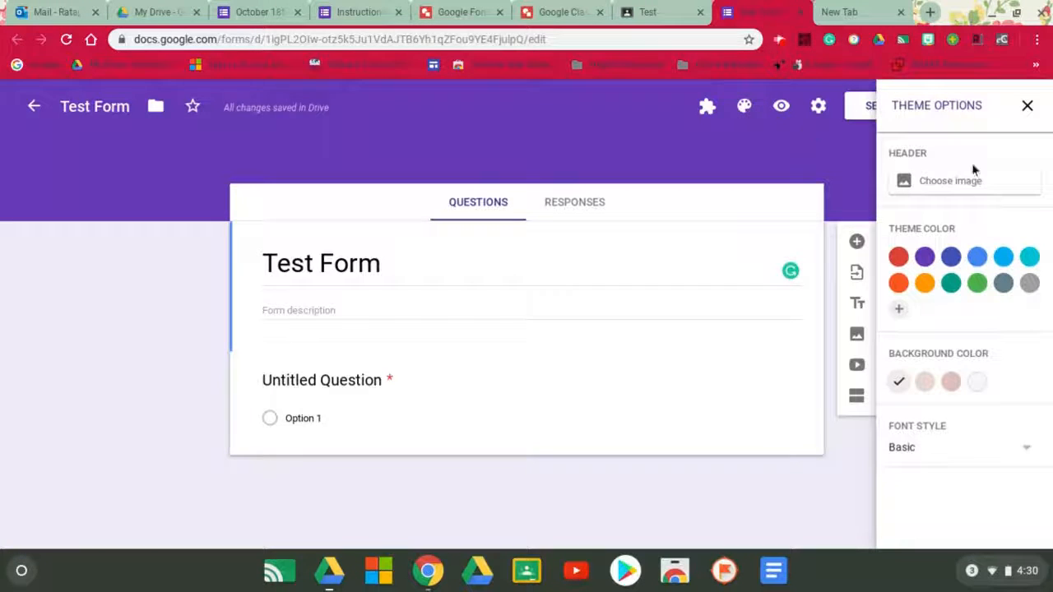
click(972, 189)
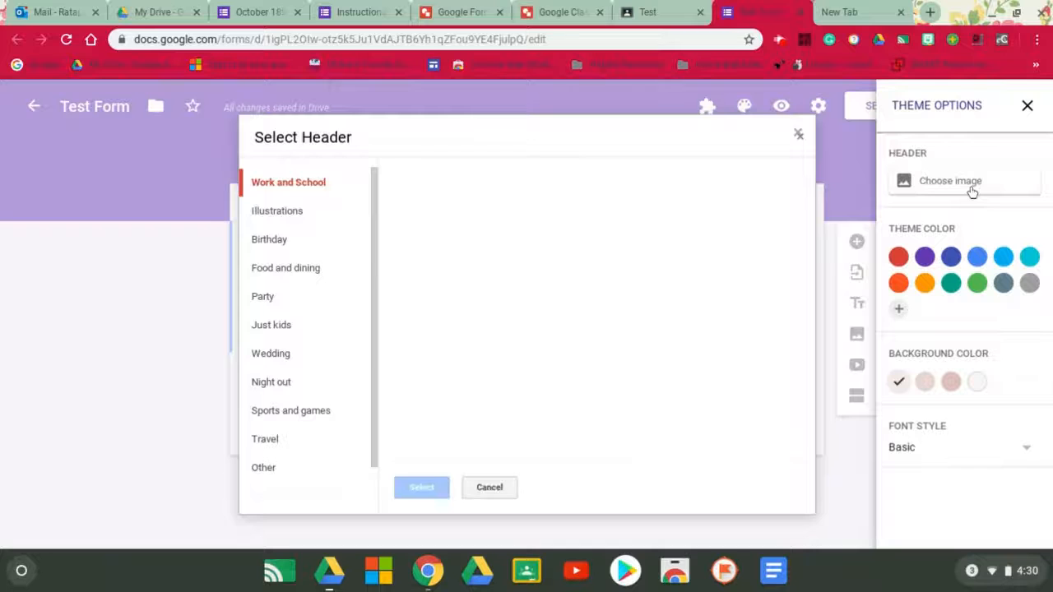
scroll(291, 197, down, 2)
scroll(291, 197, up, 2)
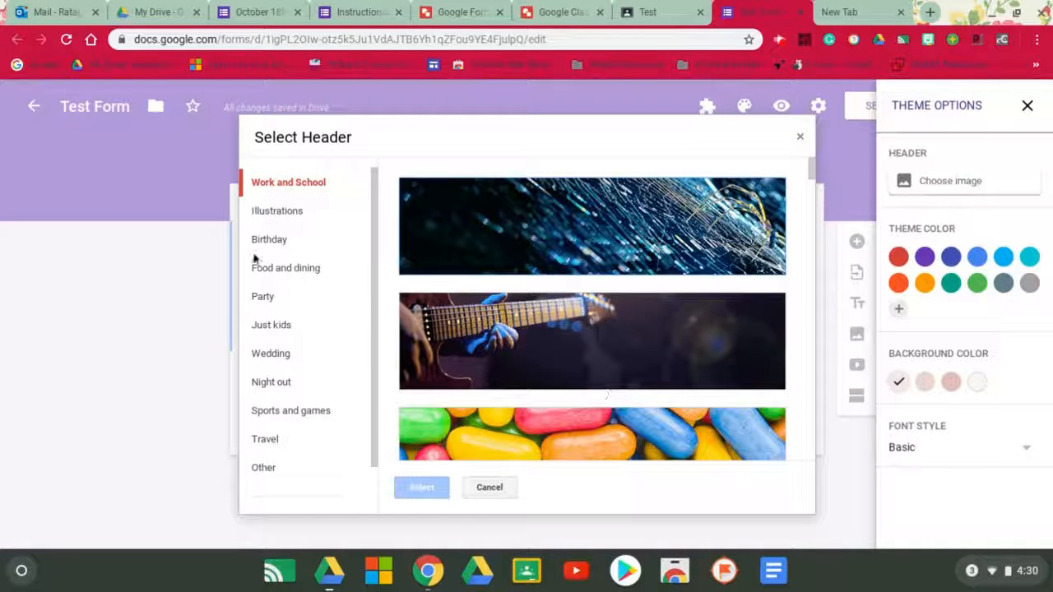
Step: Choose to upload a header photo and open the file selection for a picture from the computer
scroll(277, 206, down, 1)
click(267, 470)
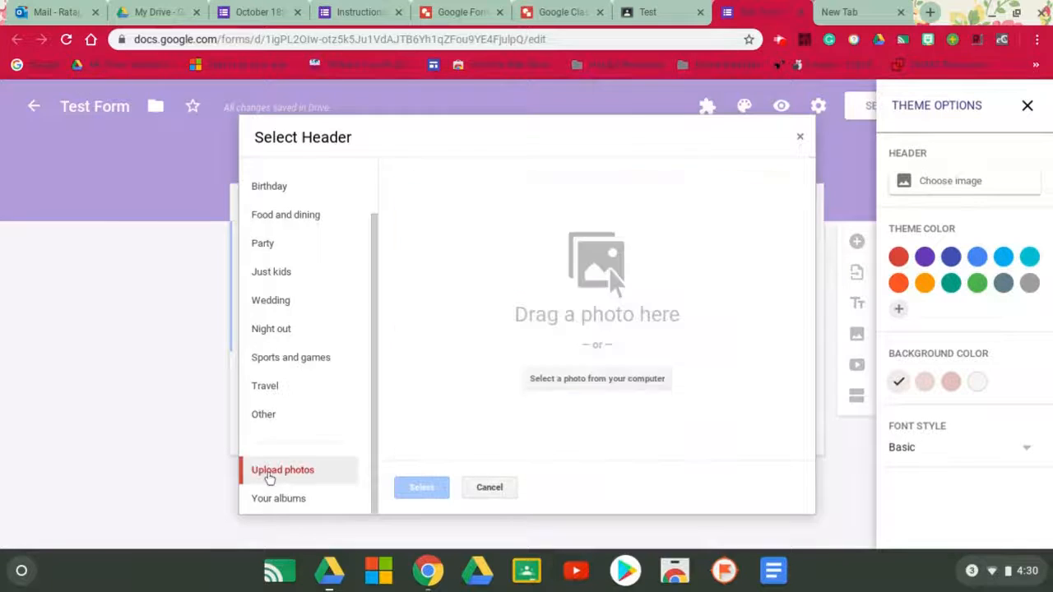
click(668, 378)
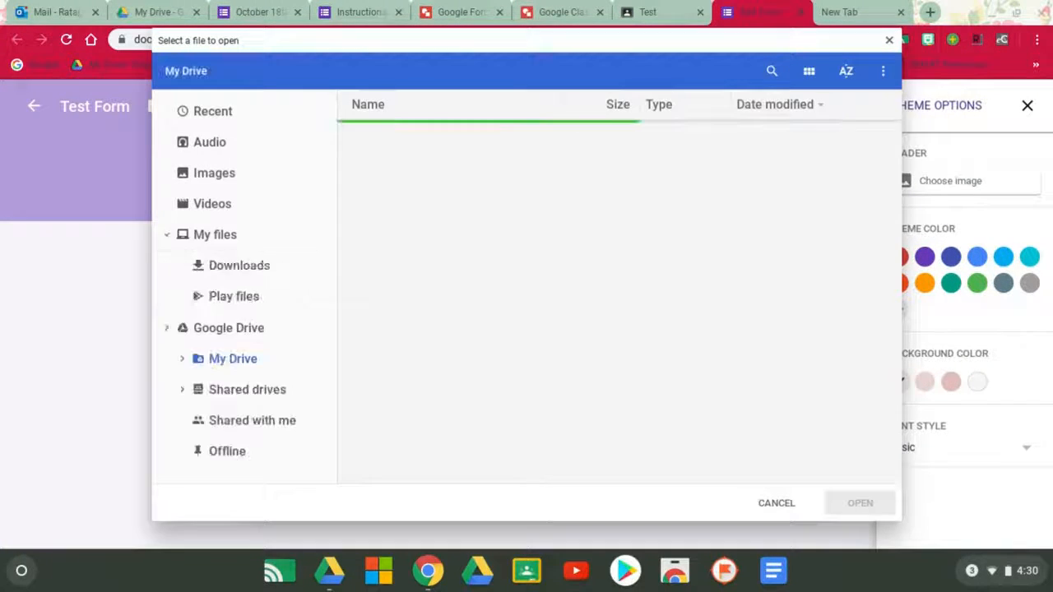
Step: Look through the files in My Drive and Downloads for the saved banner image
scroll(483, 314, down, 10)
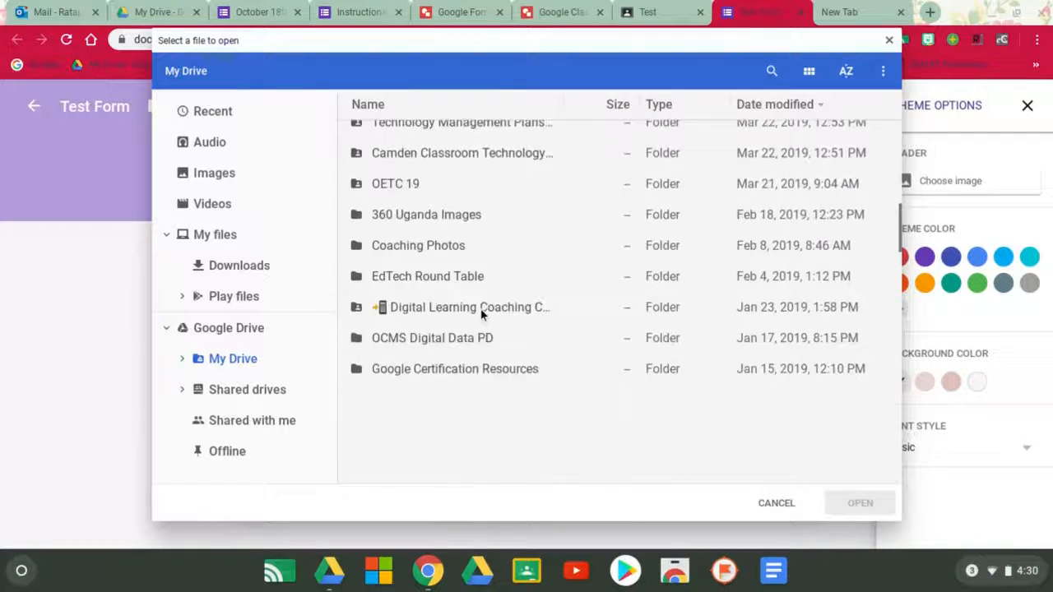
scroll(449, 359, down, 12)
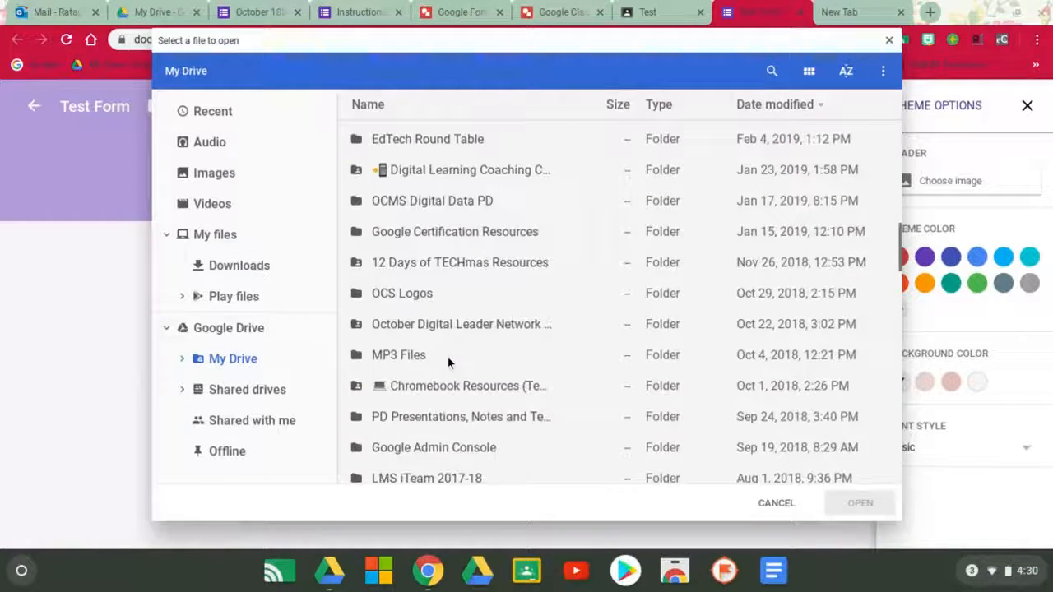
scroll(448, 362, down, 10)
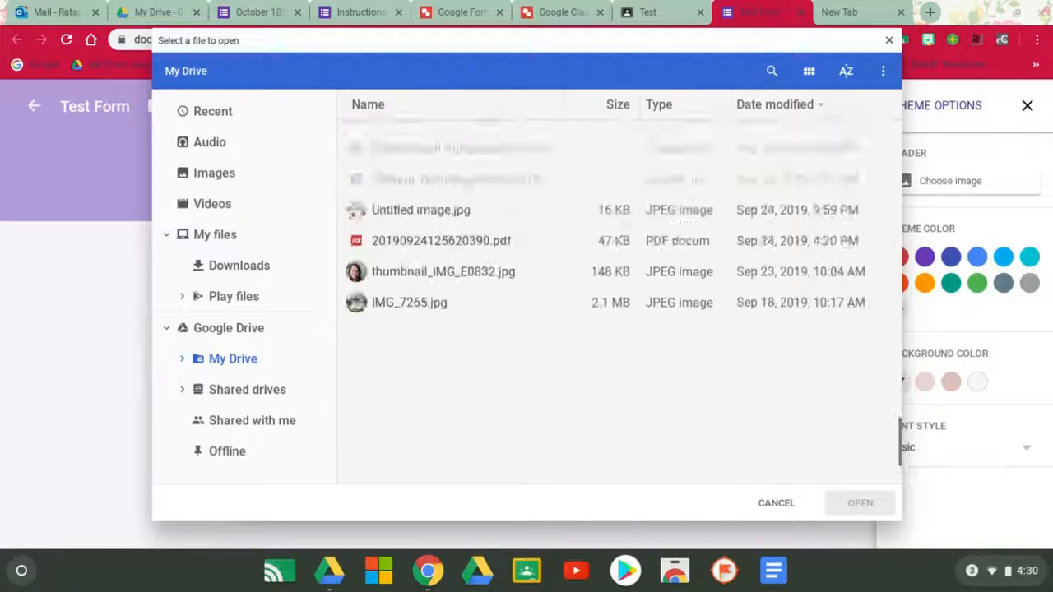
scroll(444, 338, up, 2)
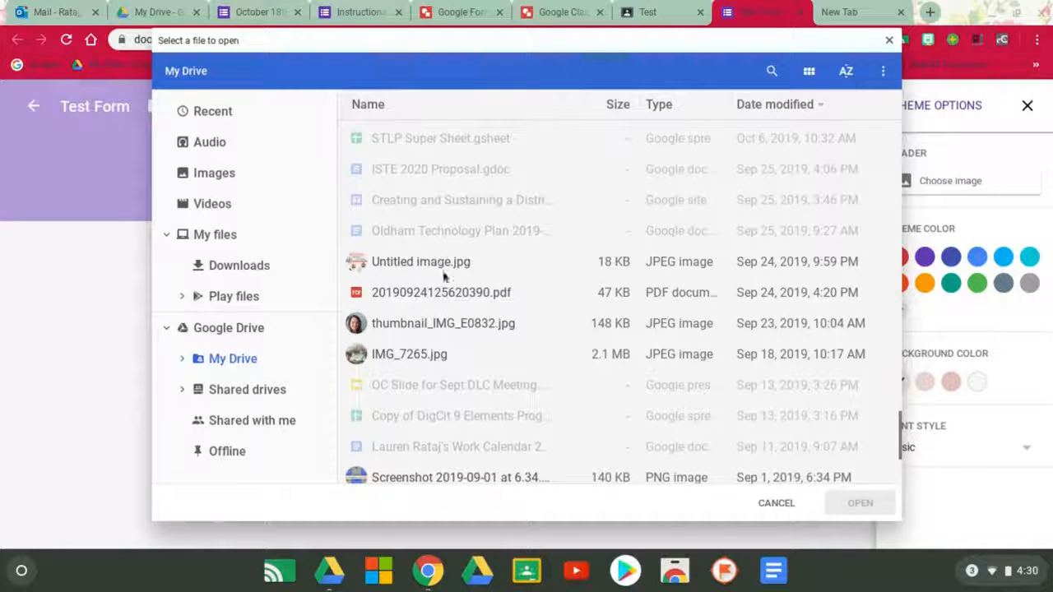
scroll(444, 277, down, 5)
scroll(450, 280, up, 3)
scroll(449, 279, up, 2)
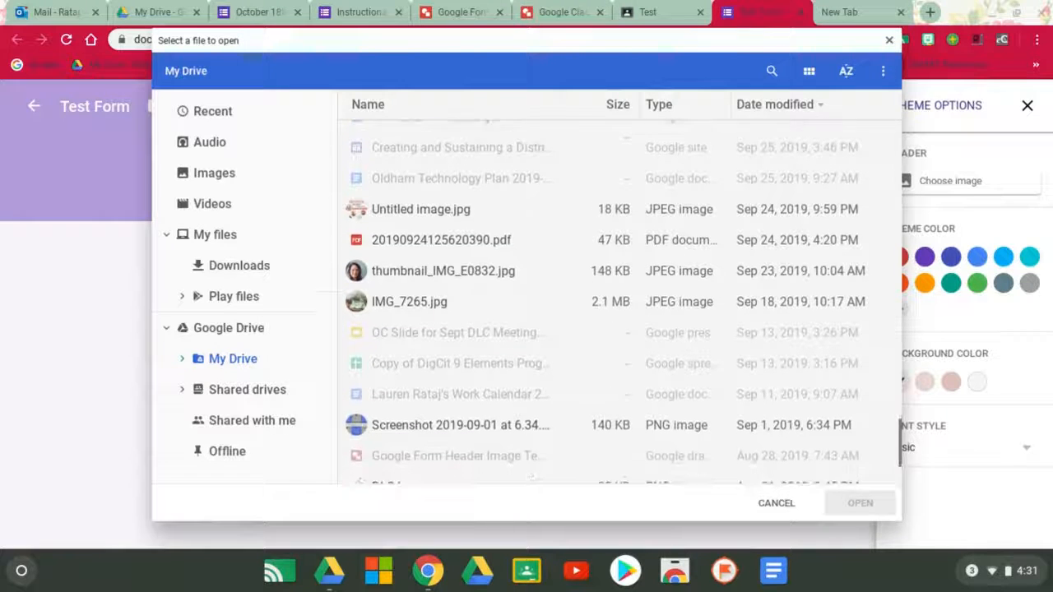
scroll(449, 279, down, 1)
scroll(449, 279, down, 3)
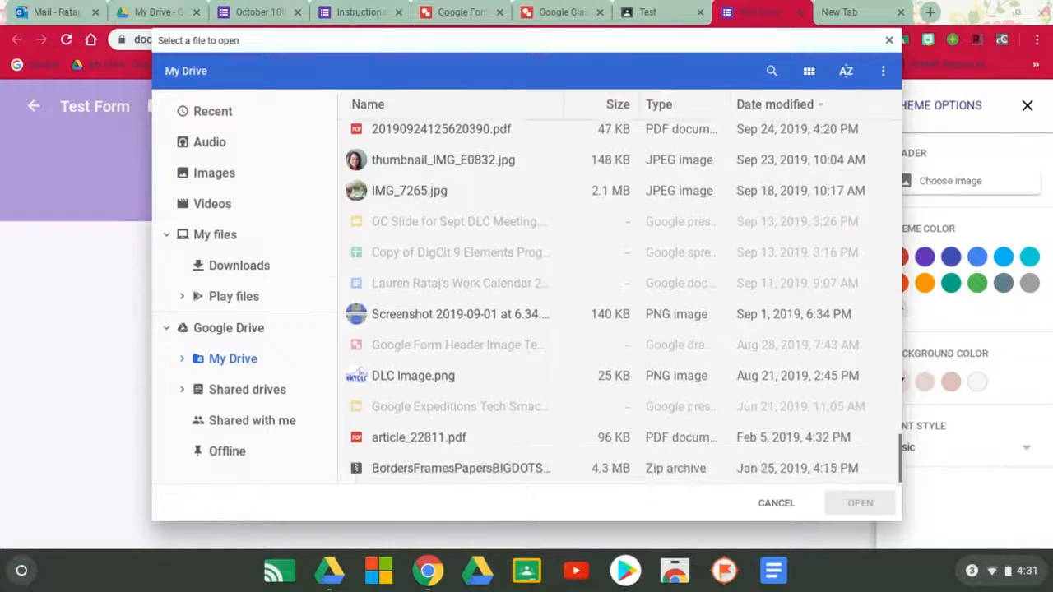
click(228, 369)
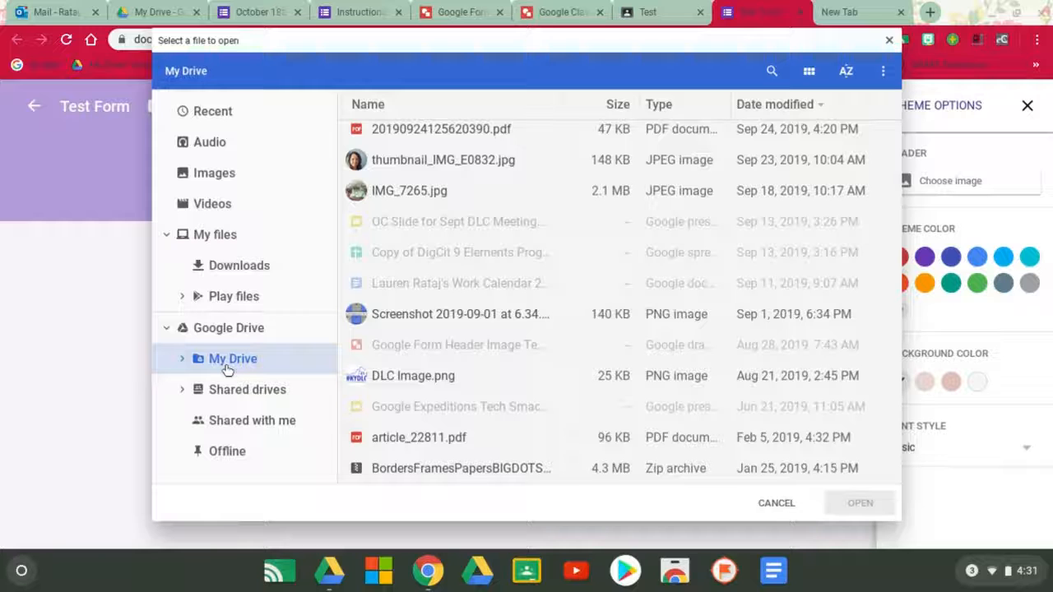
click(250, 273)
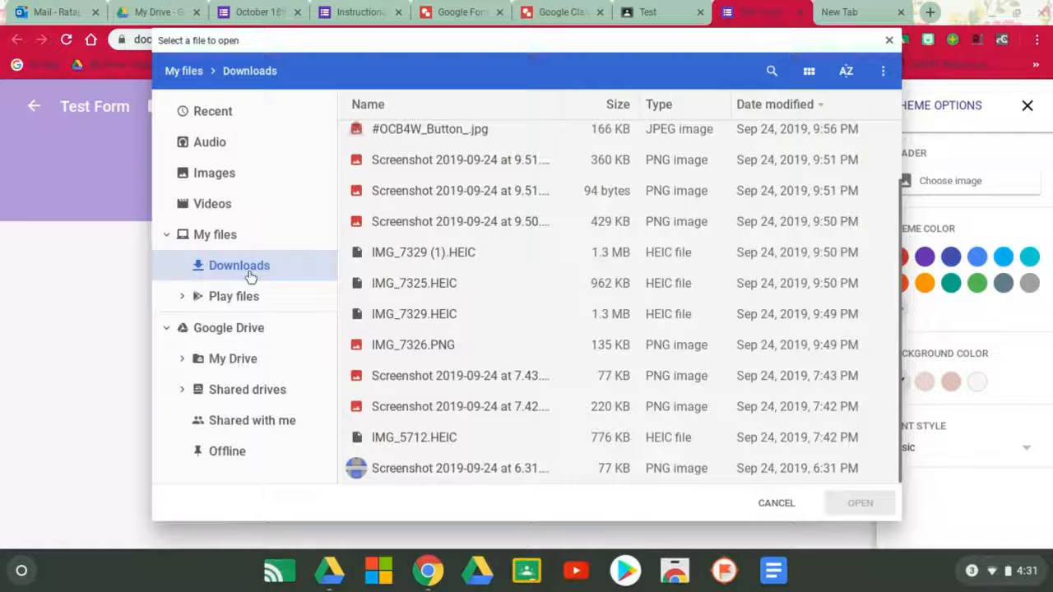
scroll(458, 317, up, 2)
scroll(458, 319, down, 2)
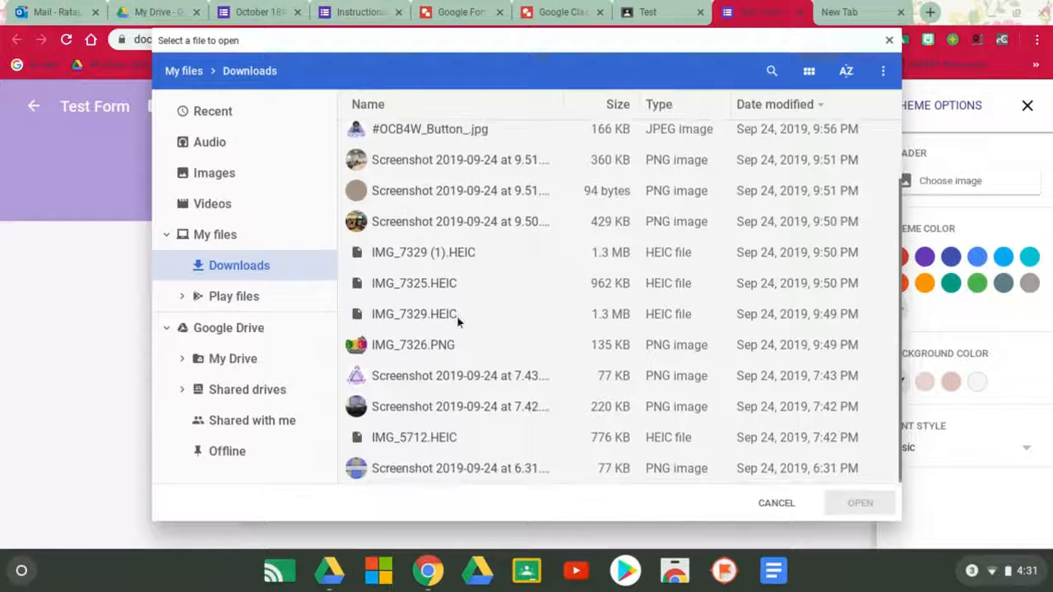
Step: Find TEST FORM.jpg in My Drive and upload it as the header image
click(235, 359)
scroll(522, 280, down, 10)
scroll(521, 281, down, 15)
scroll(492, 230, up, 2)
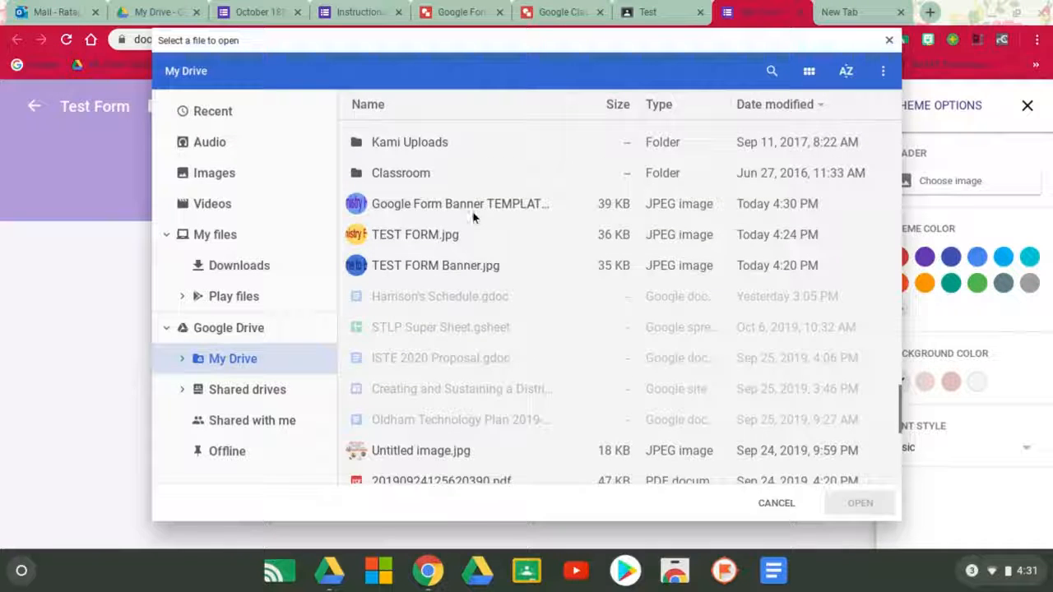
scroll(464, 271, down, 8)
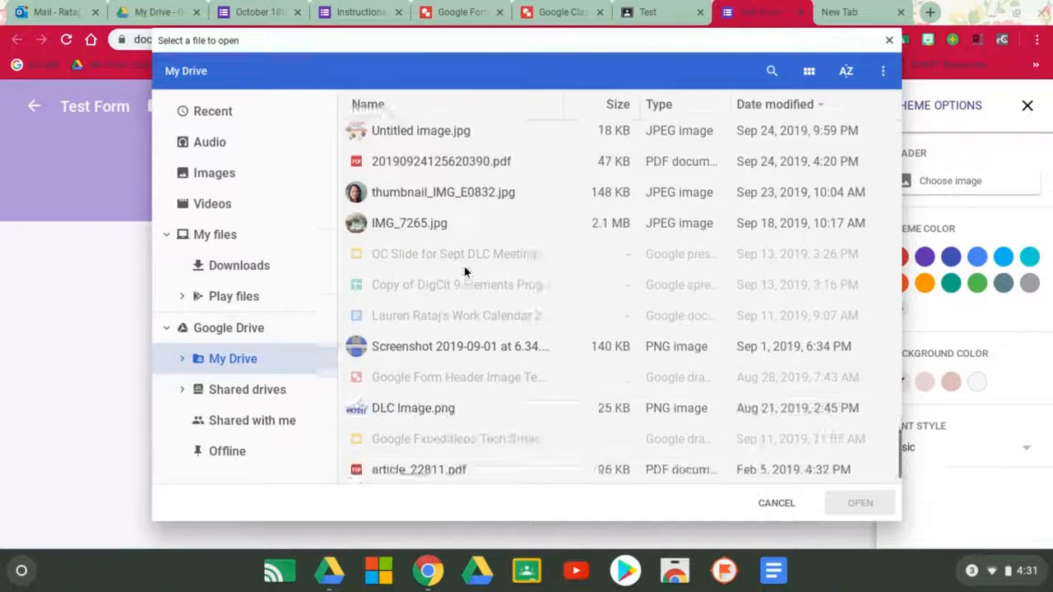
scroll(442, 235, up, 8)
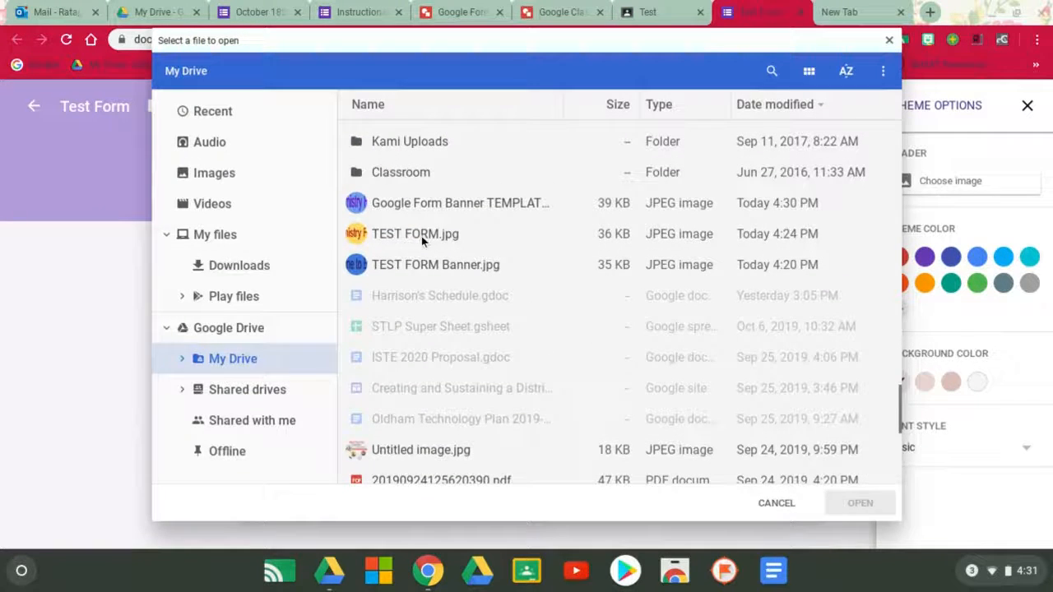
click(422, 236)
click(871, 503)
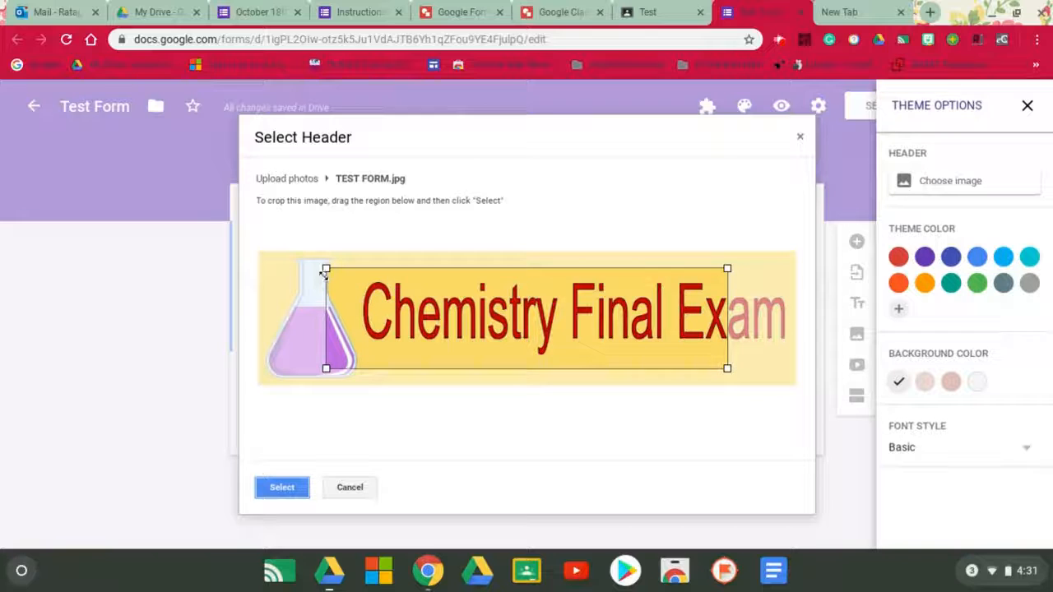
Step: Extend the crop region over the whole Chemistry Final Exam banner, apply it as the form's header and close the theme options
drag(326, 268, 236, 300)
drag(296, 271, 272, 269)
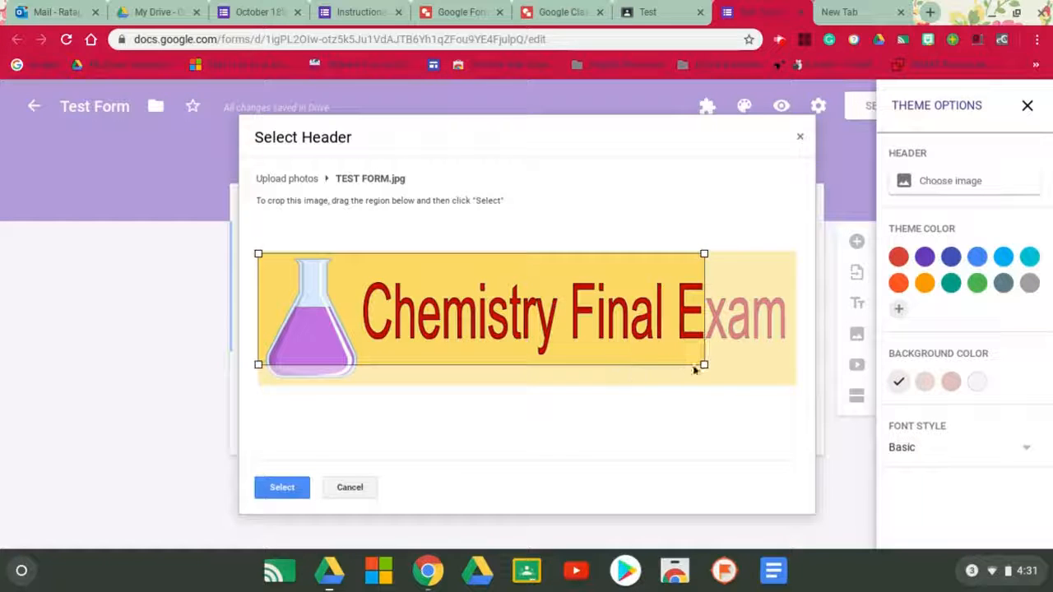
drag(705, 365, 799, 389)
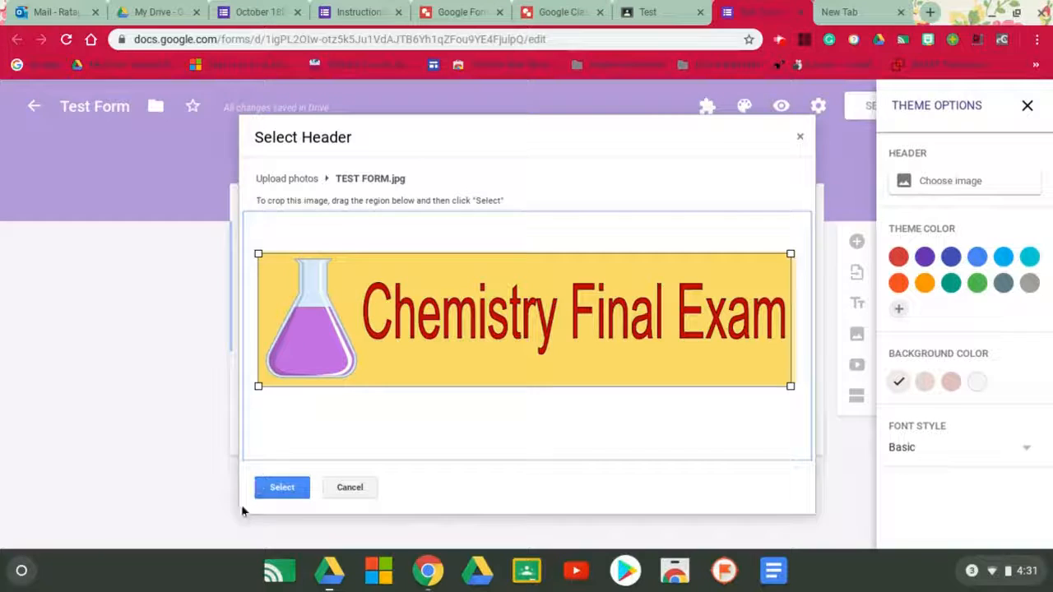
click(284, 490)
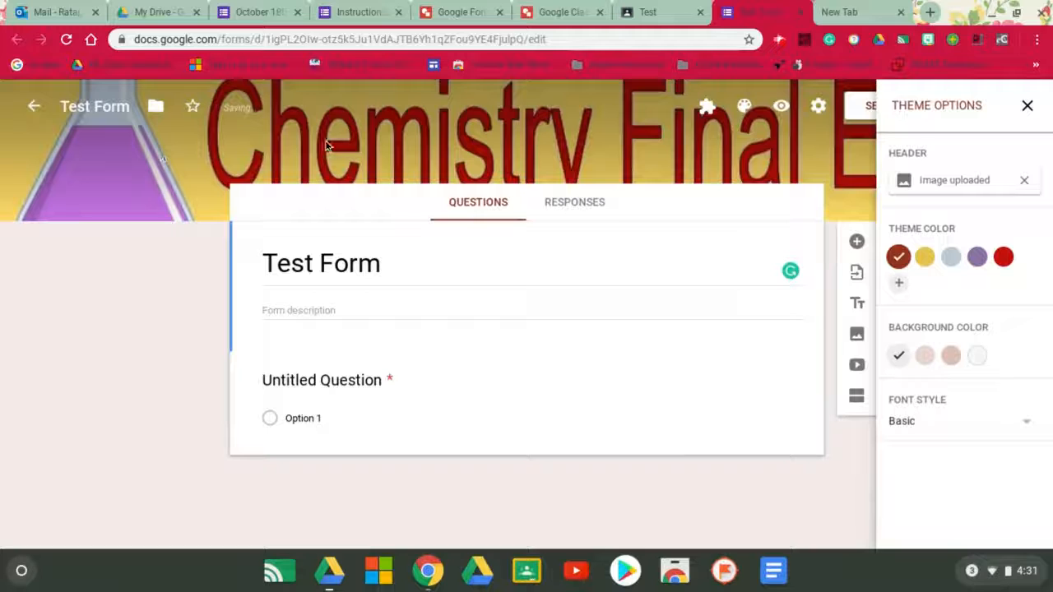
click(1026, 105)
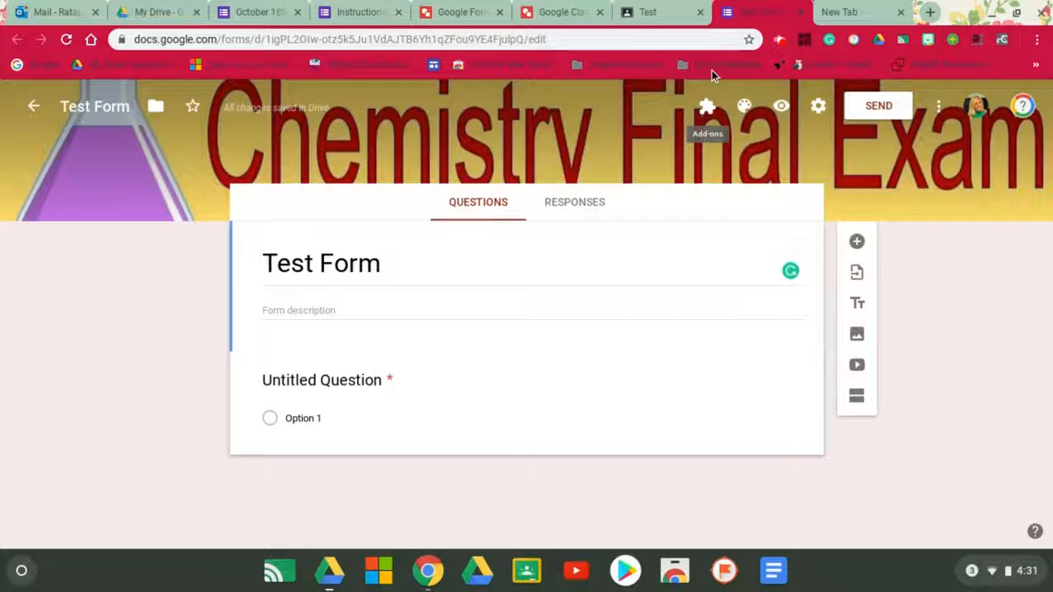
Step: Switch to the Google Classroom Header Template drawing and delete its directions text box
click(535, 12)
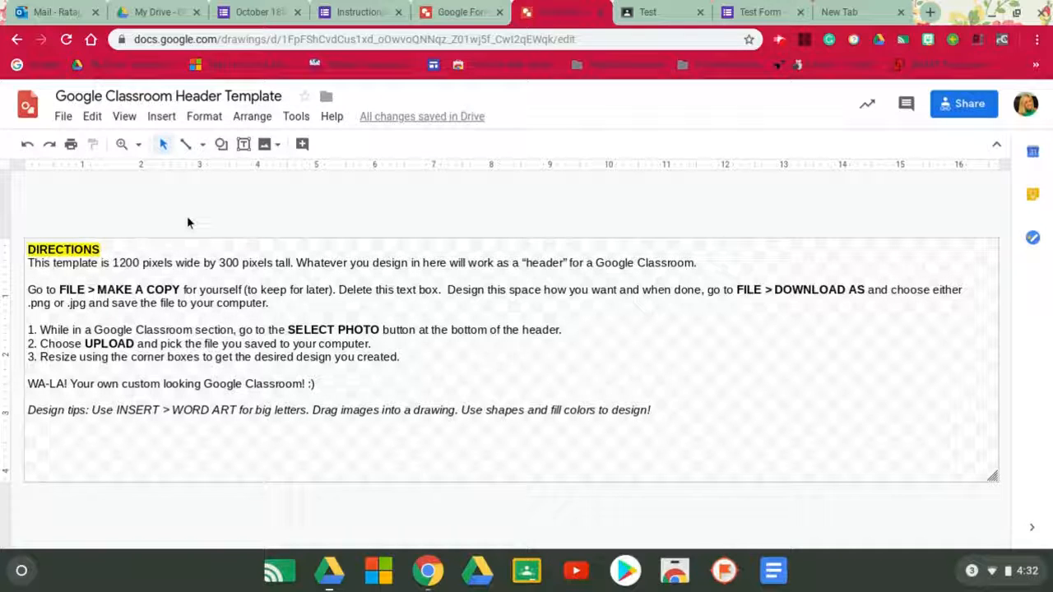
click(448, 13)
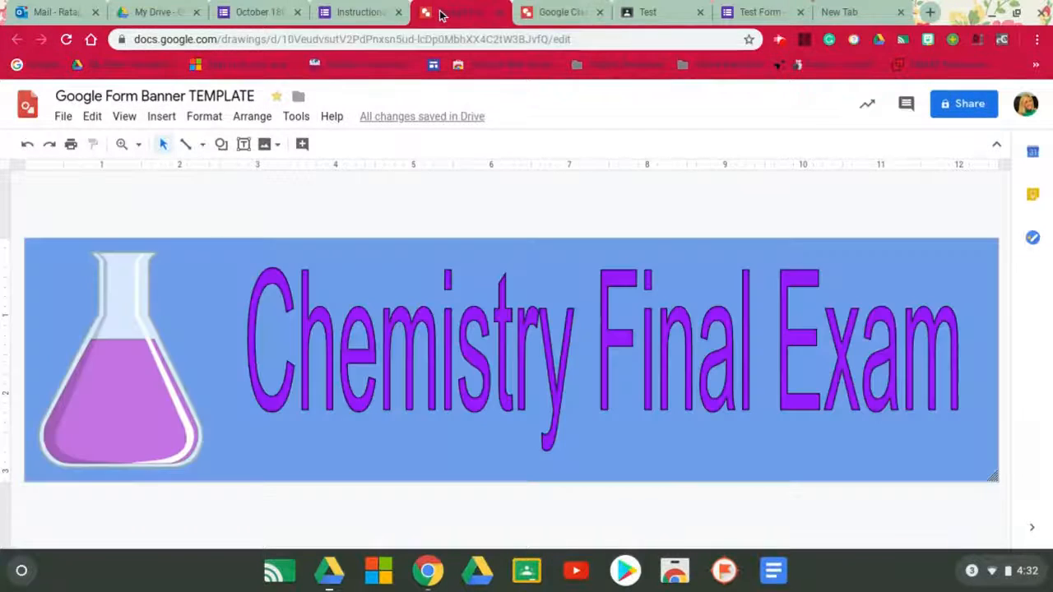
click(554, 10)
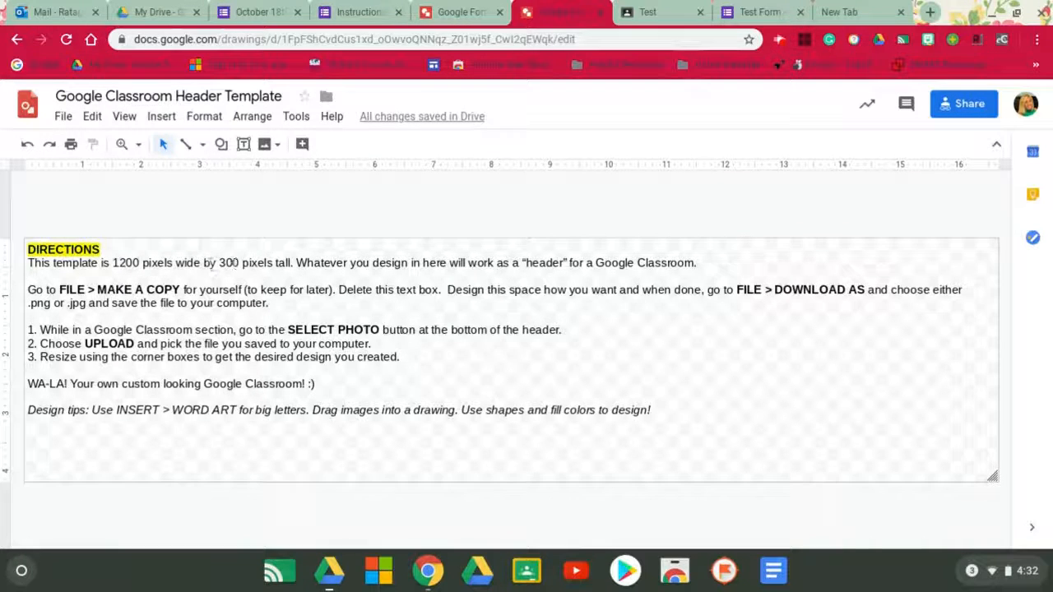
click(203, 246)
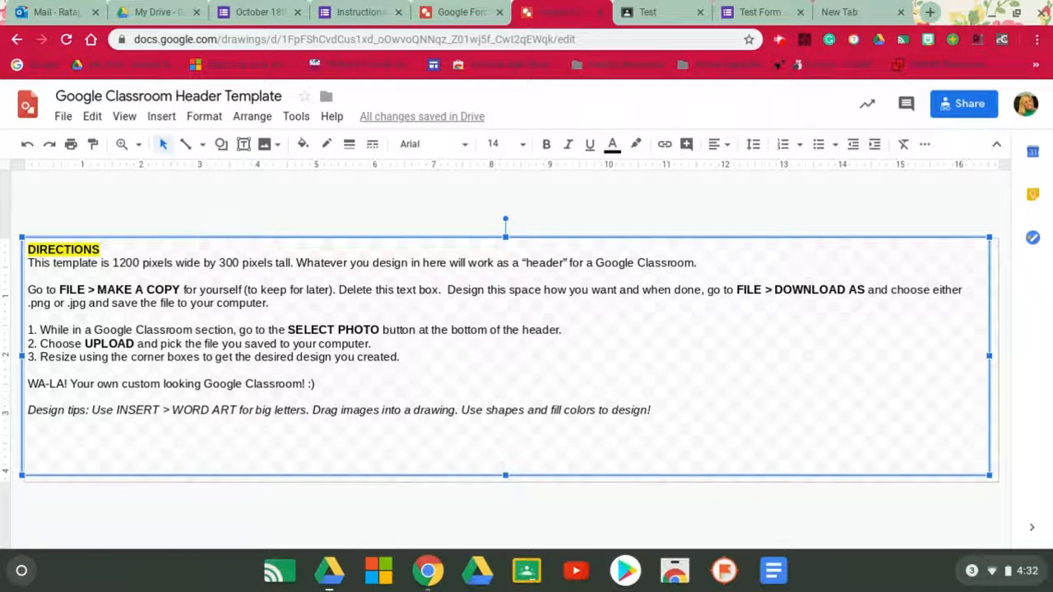
key(Delete)
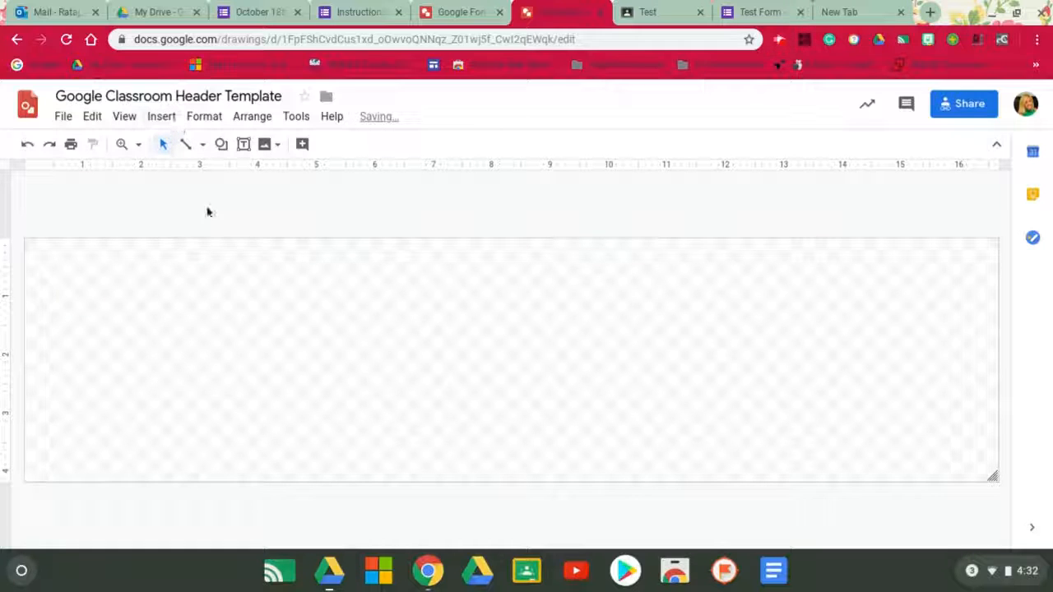
Step: Set the background of the empty header drawing to a solid dark purple
right_click(243, 303)
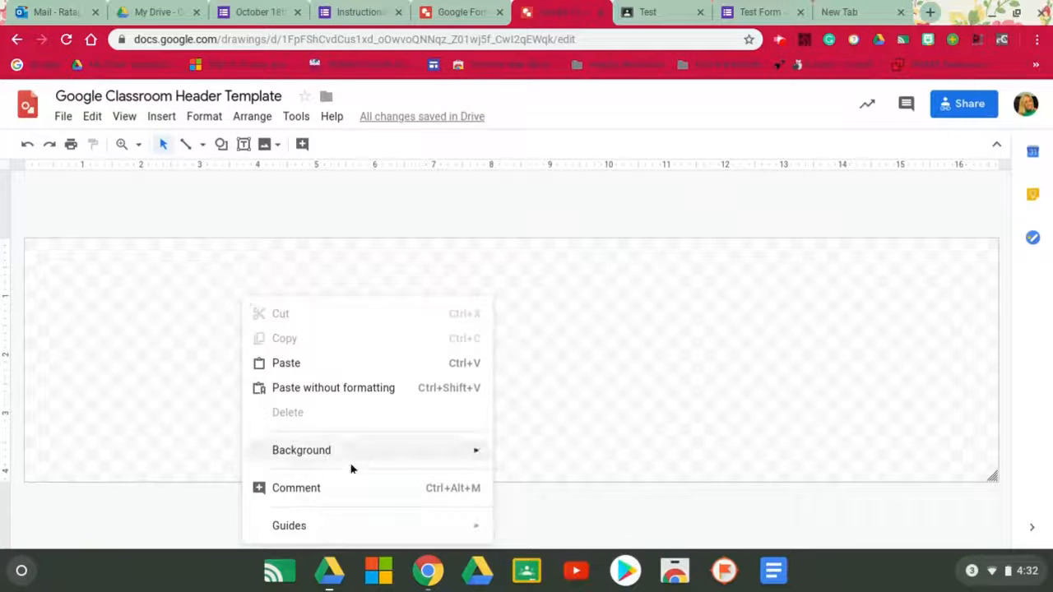
mouse_move(354, 453)
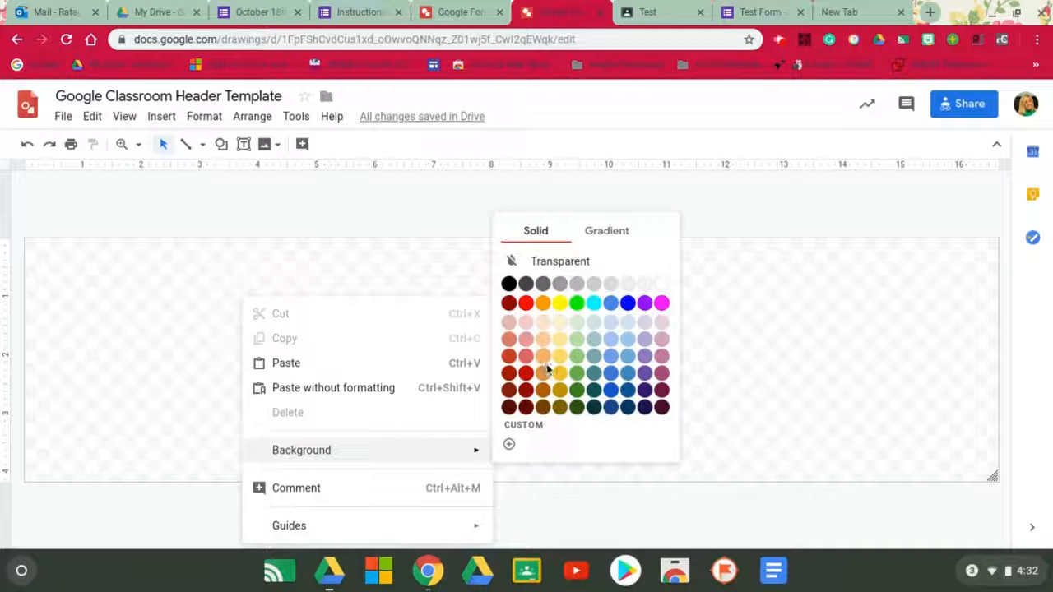
click(646, 374)
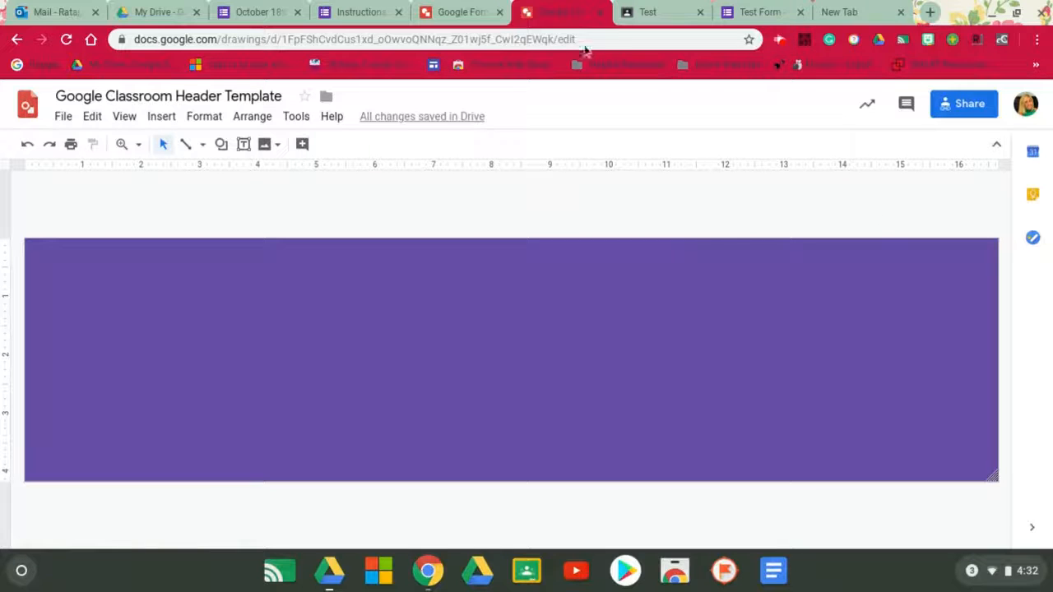
Step: Copy the waving Bitmoji into the header drawing, place it near the banner's left edge and deselect it
click(928, 39)
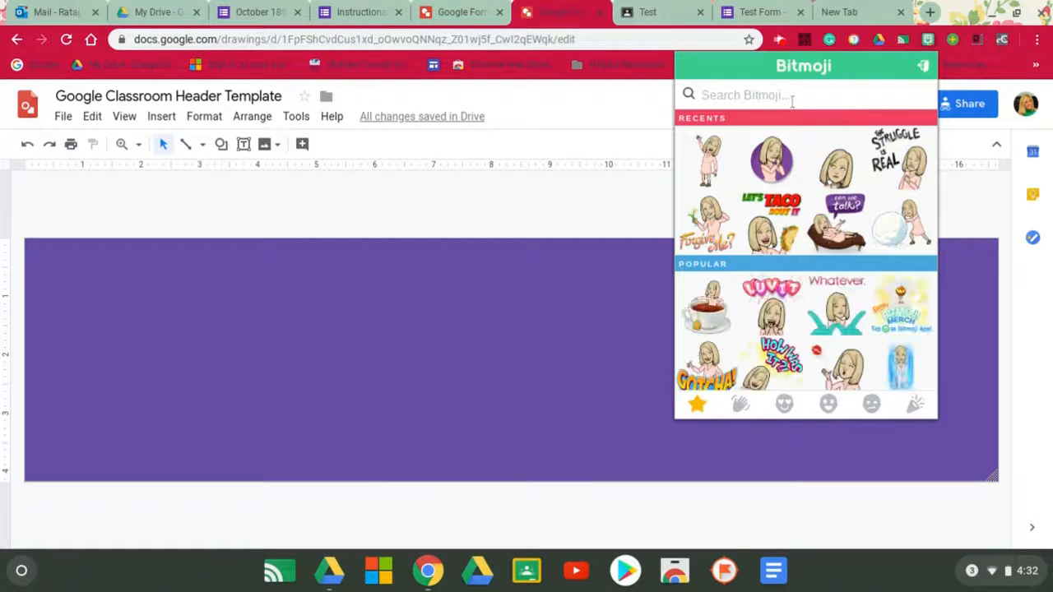
right_click(714, 156)
click(744, 214)
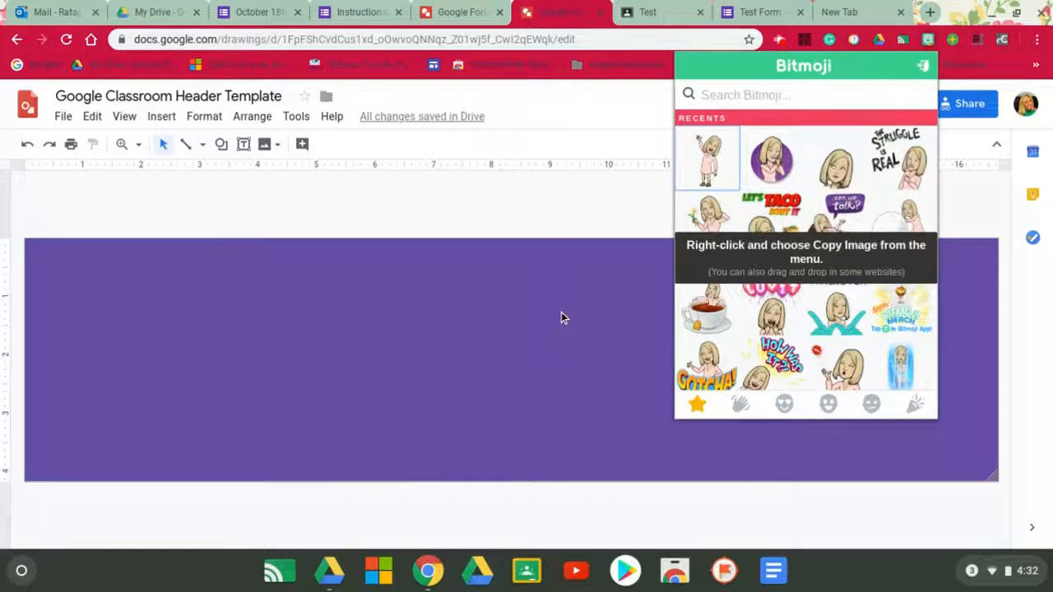
click(561, 313)
key(ctrl+v)
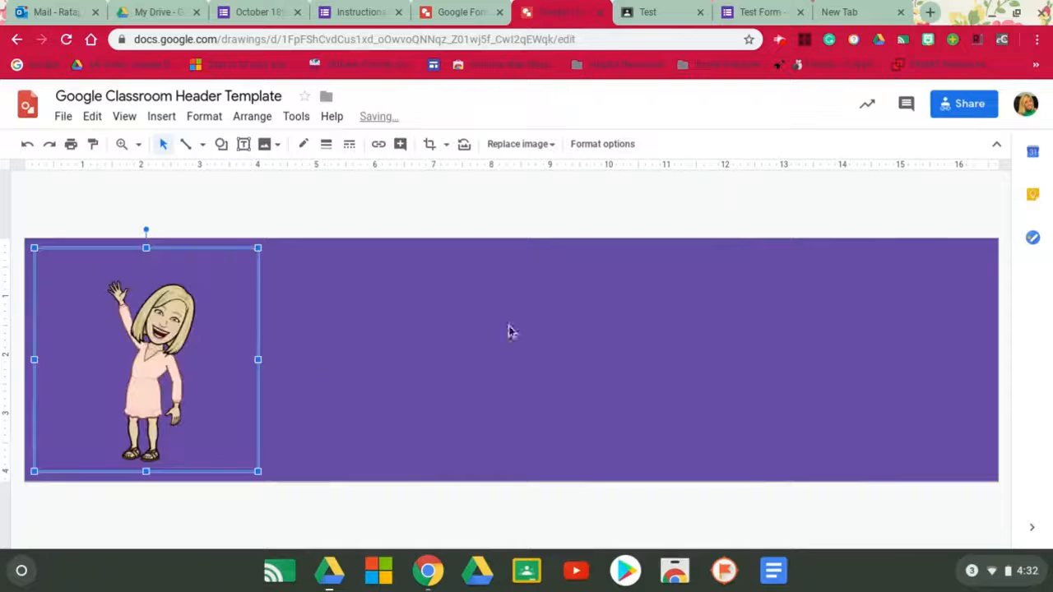
drag(218, 346, 162, 352)
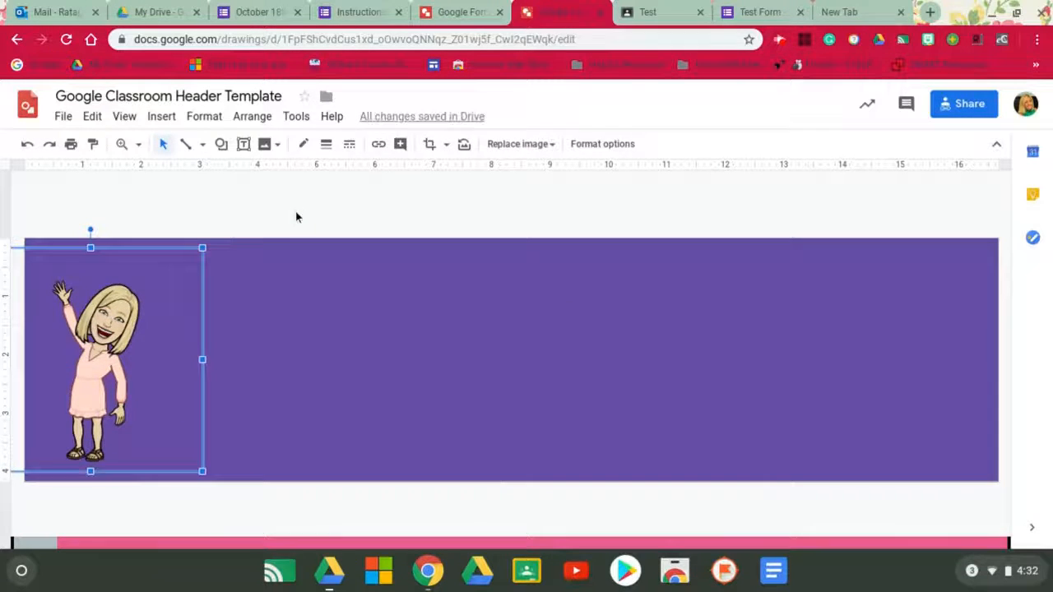
click(260, 178)
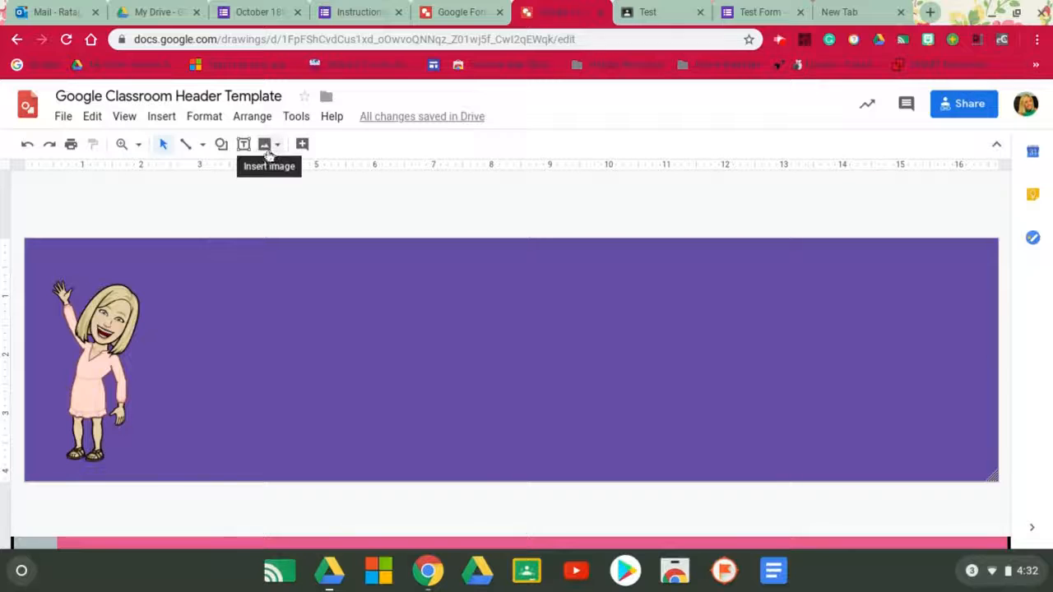
Step: Insert word art reading "Welcome to English 101" into the header drawing
click(162, 116)
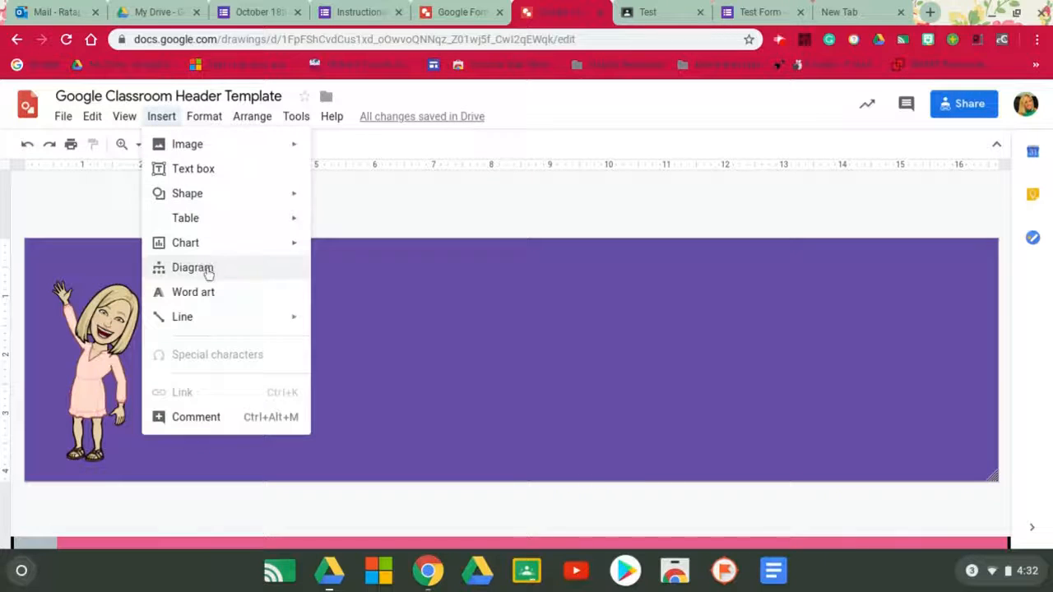
click(200, 292)
text(We)
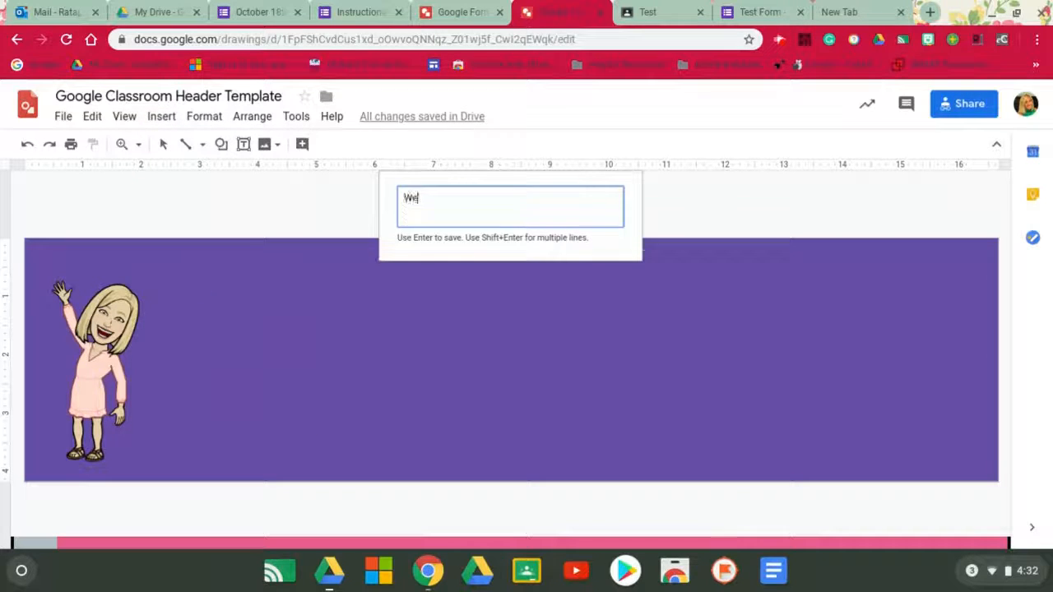
text(lcome to English 101)
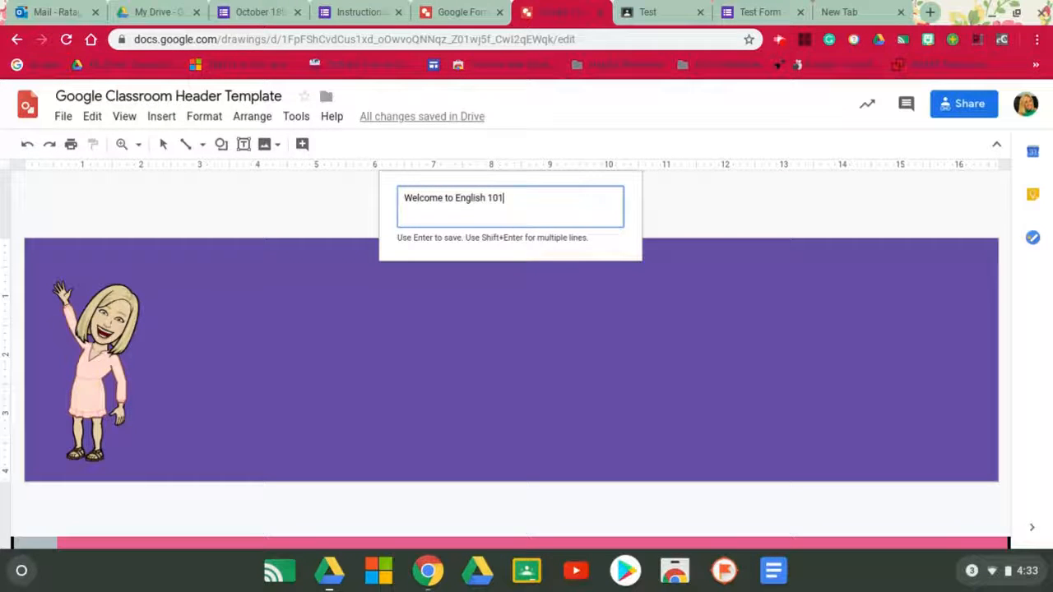
key(Return)
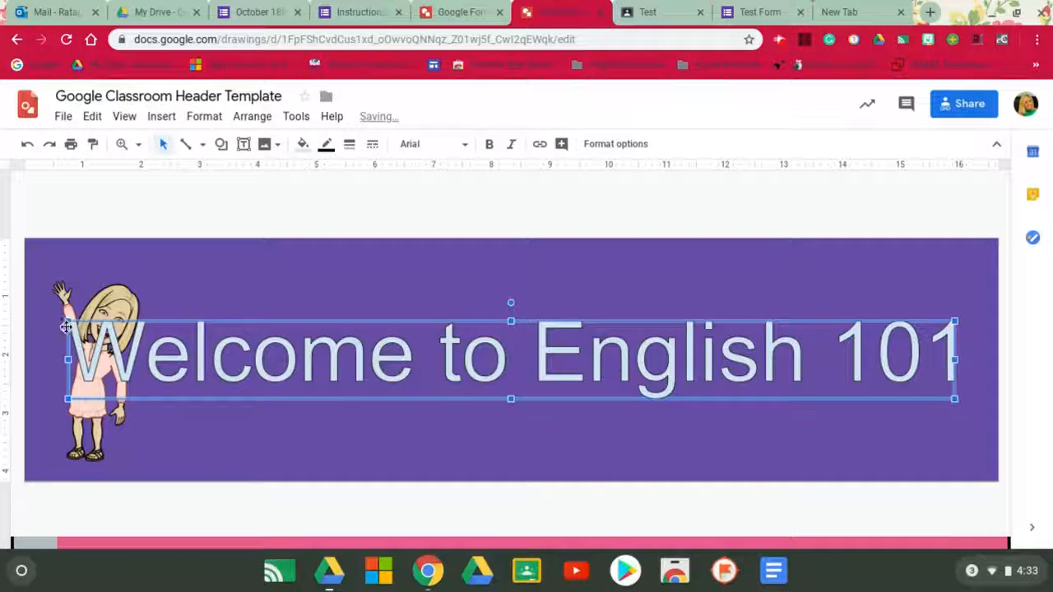
Step: Resize the word art to fit beside the waving Bitmoji, stretch it taller across the banner and deselect it
drag(67, 320, 179, 276)
drag(569, 400, 569, 430)
click(491, 212)
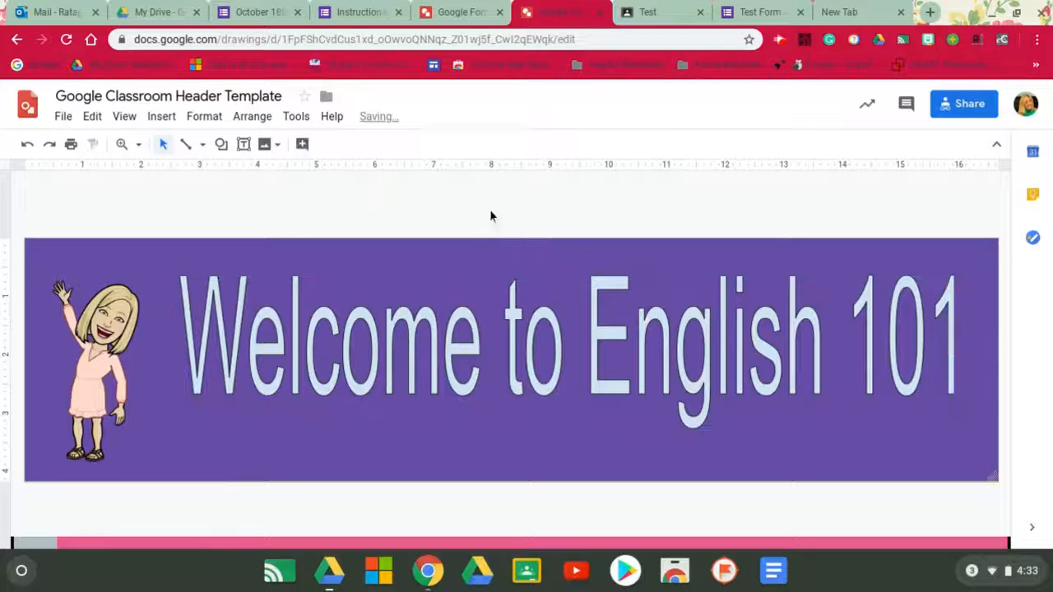
Step: Fill the "Welcome to English 101" word art with bright cyan and deselect it
click(368, 368)
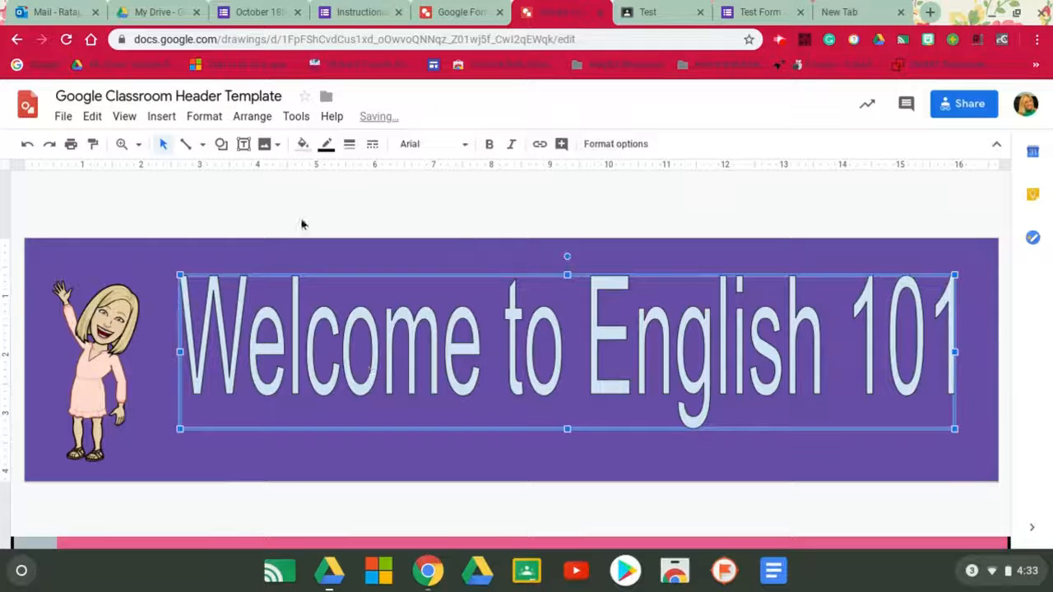
click(303, 145)
click(394, 246)
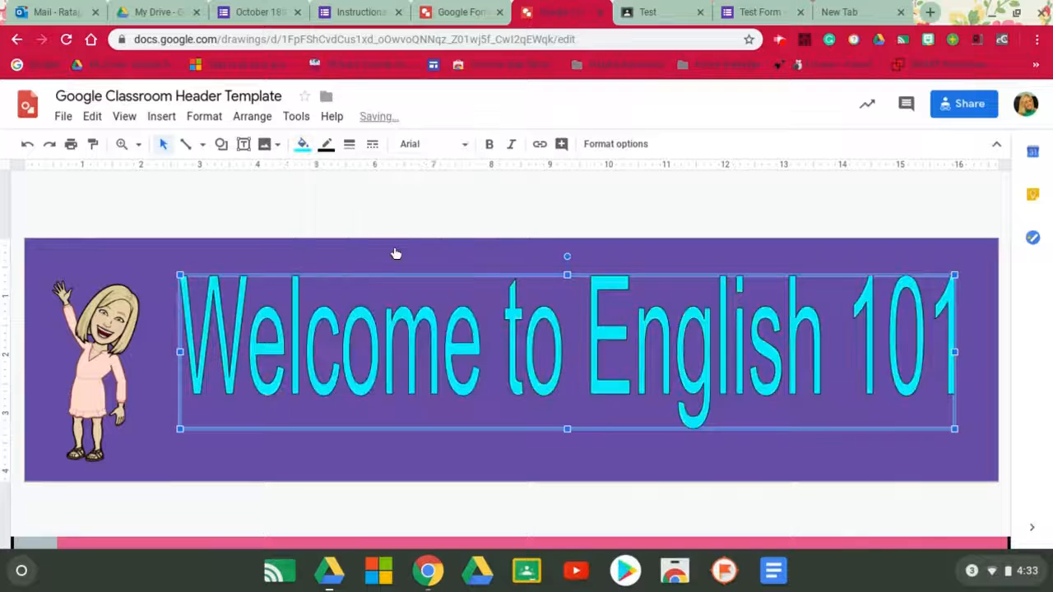
click(372, 233)
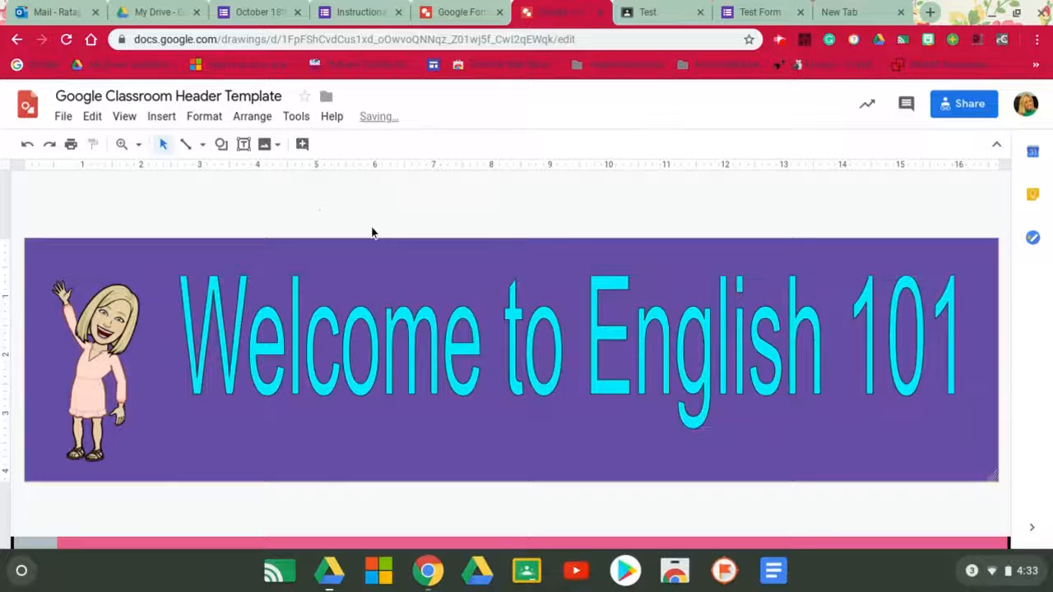
Step: Download the finished header drawing as a JPEG image
click(63, 117)
mouse_move(113, 271)
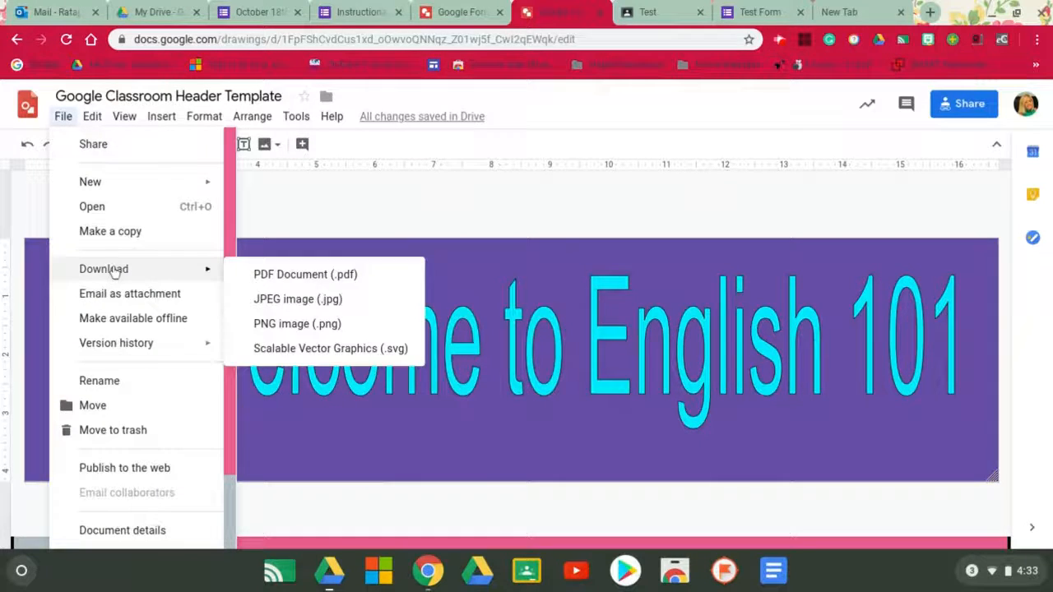
click(306, 301)
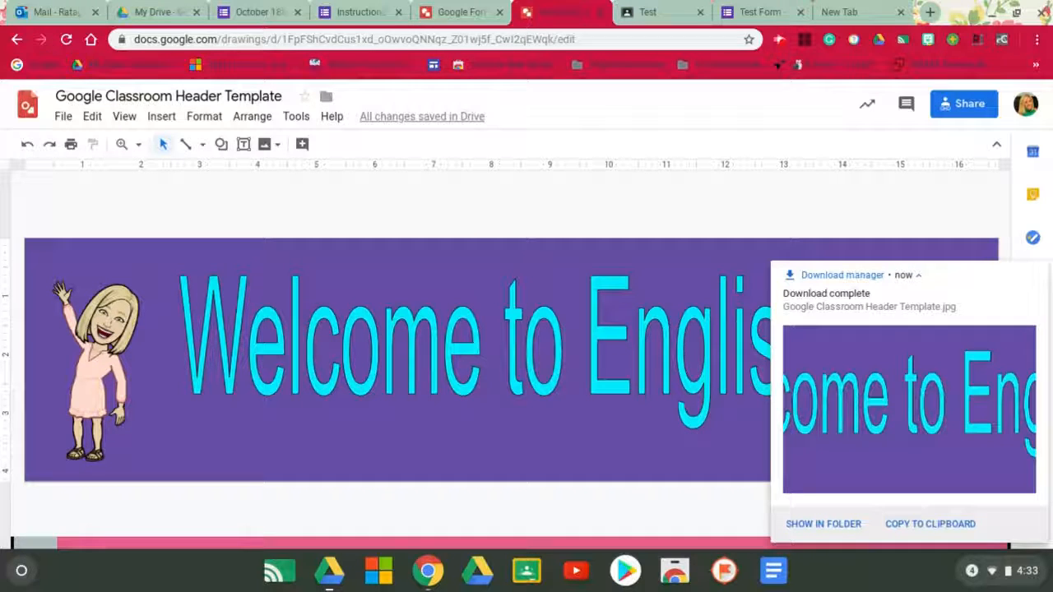
Step: Switch to the Test class in Google Classroom and upload the Google Classroom Header Template JPEG from My Drive as its header photo
click(648, 15)
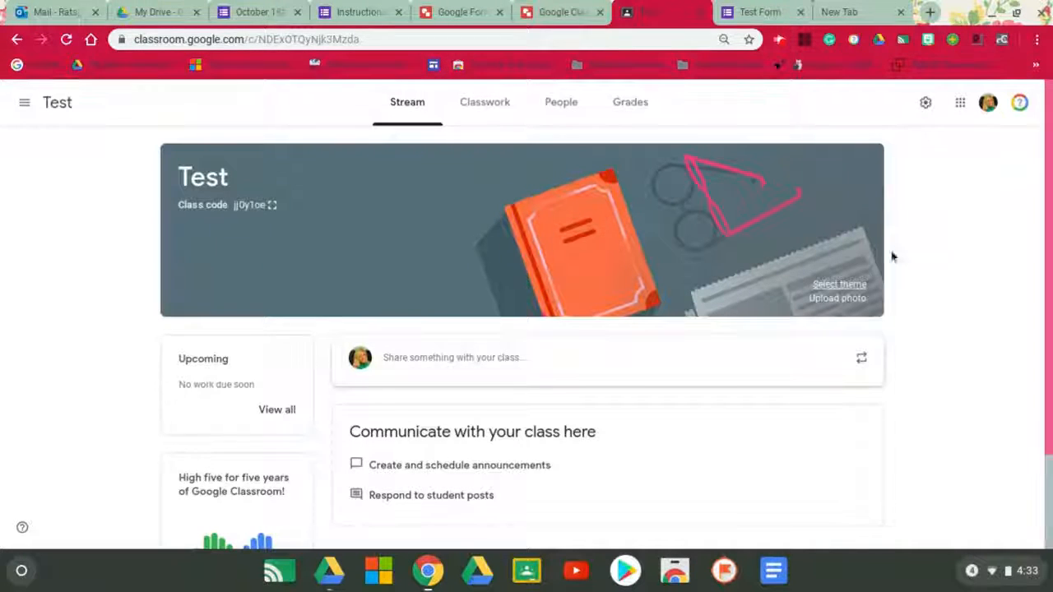
click(837, 300)
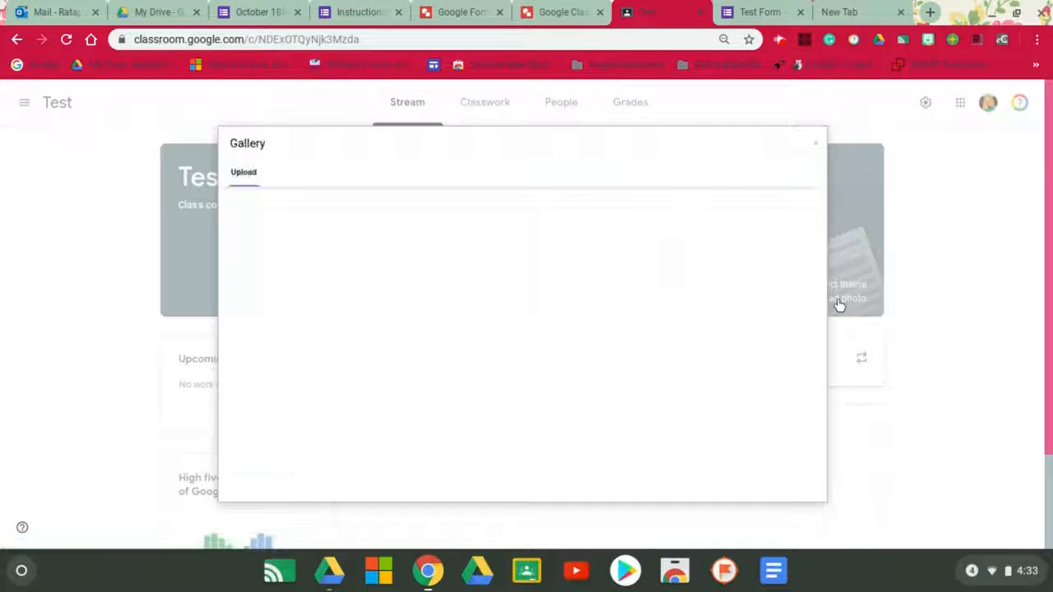
click(533, 376)
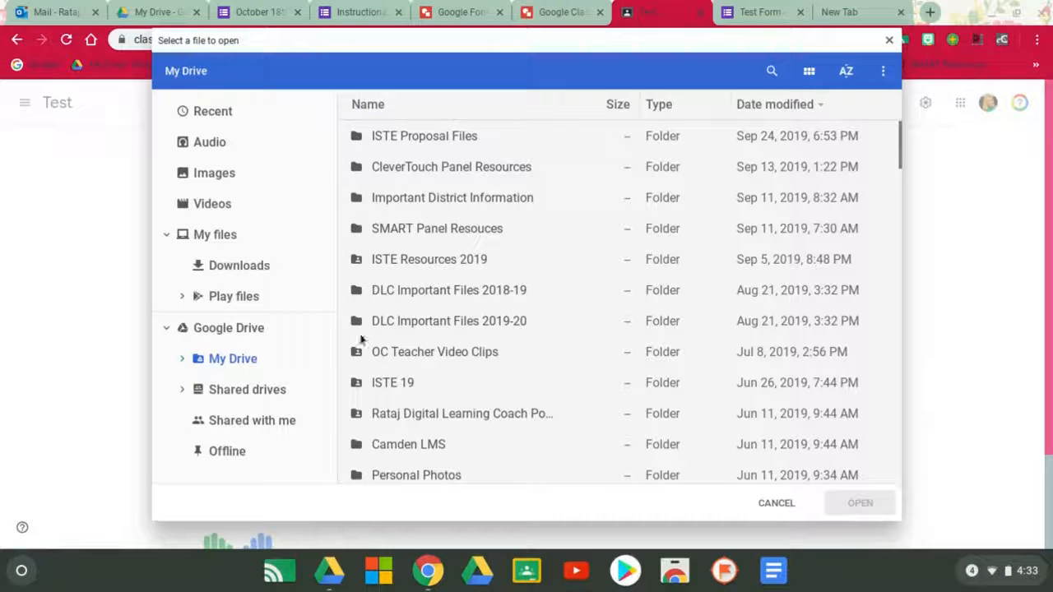
click(212, 359)
scroll(485, 318, down, 15)
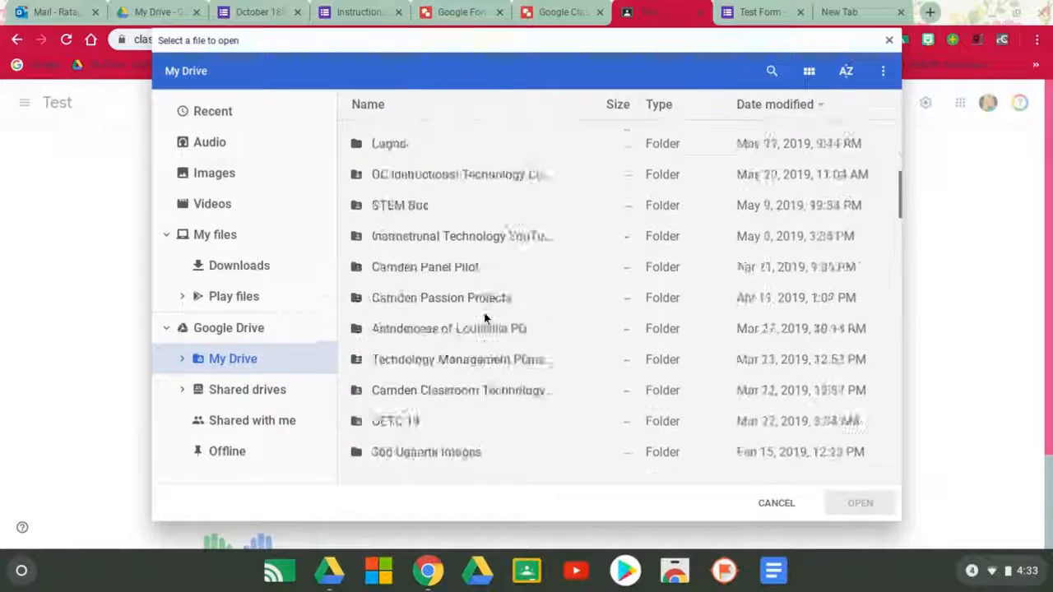
scroll(485, 318, down, 15)
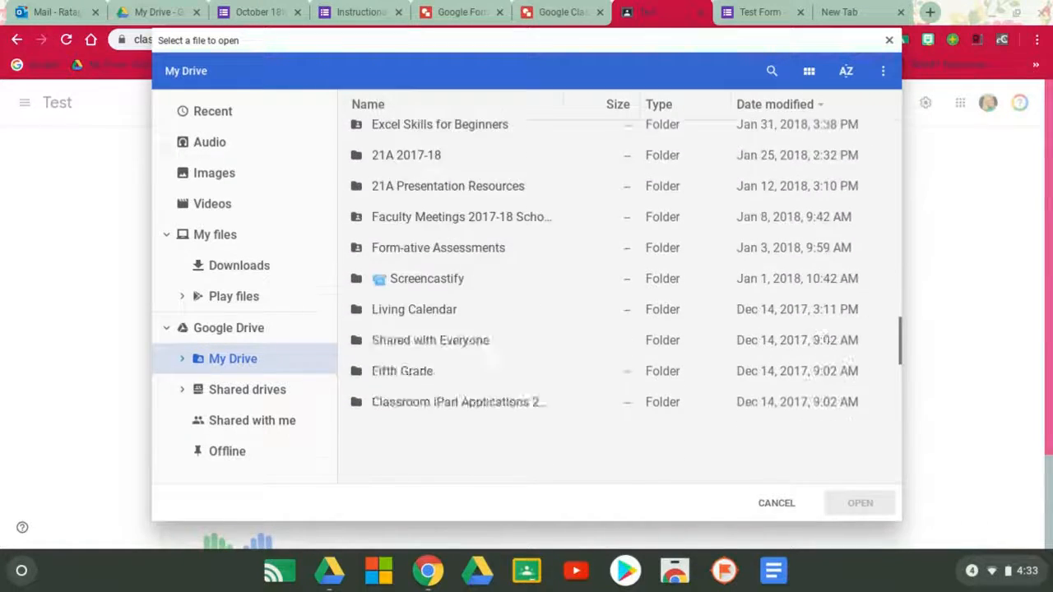
scroll(499, 278, up, 1)
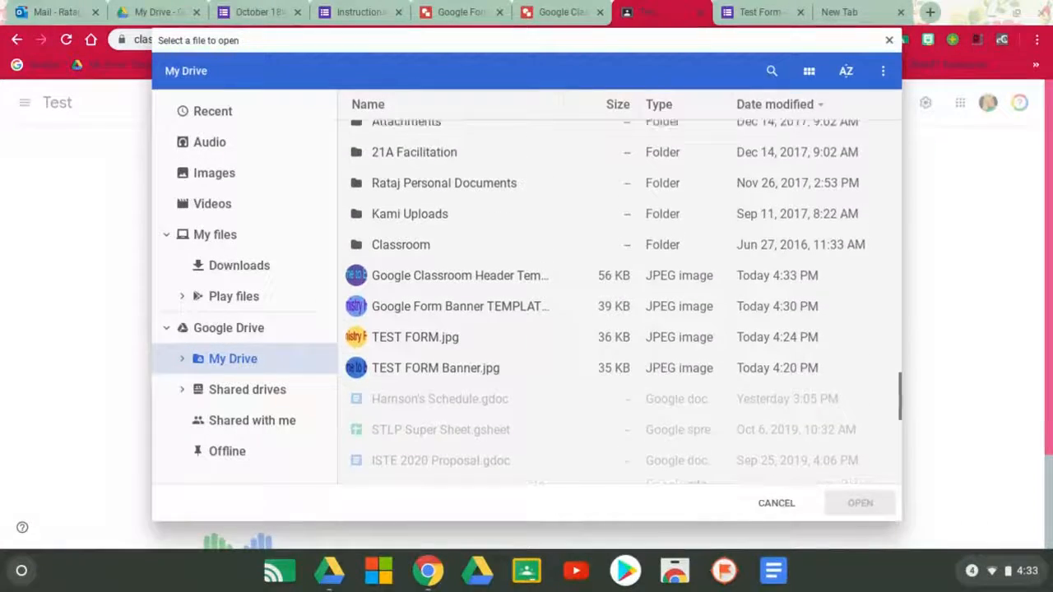
click(500, 275)
click(848, 502)
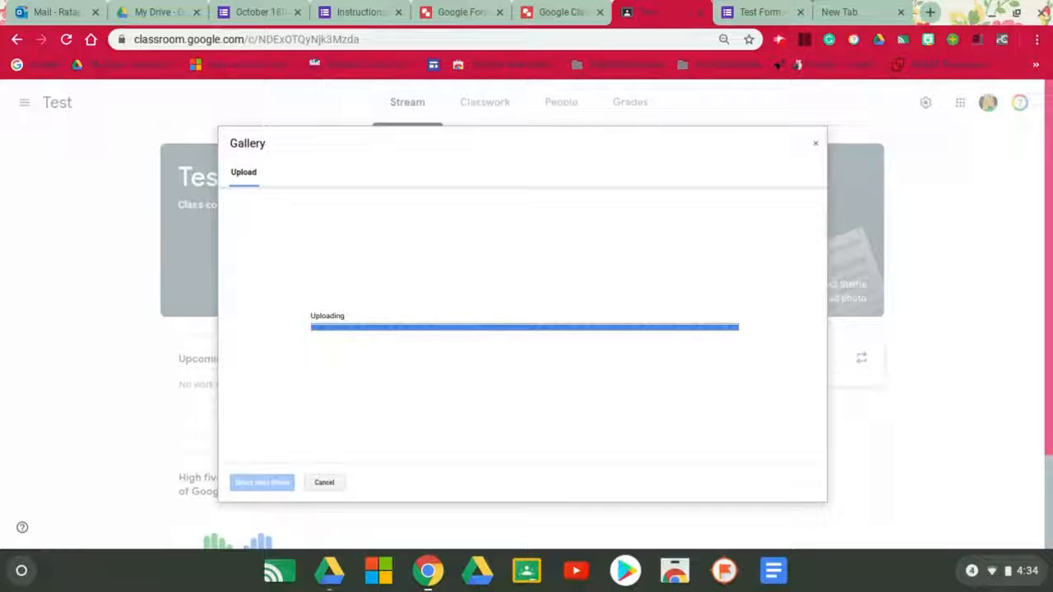
Step: Extend the crop region over the whole Welcome to English 101 banner and apply it as the class theme
drag(352, 303, 281, 287)
drag(665, 371, 796, 402)
click(282, 484)
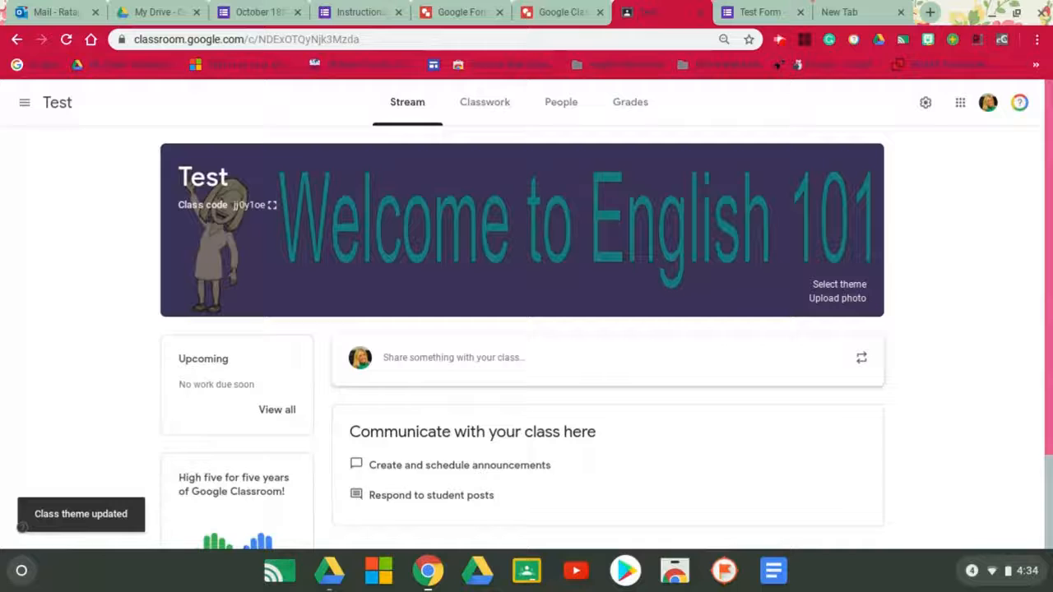
click(446, 12)
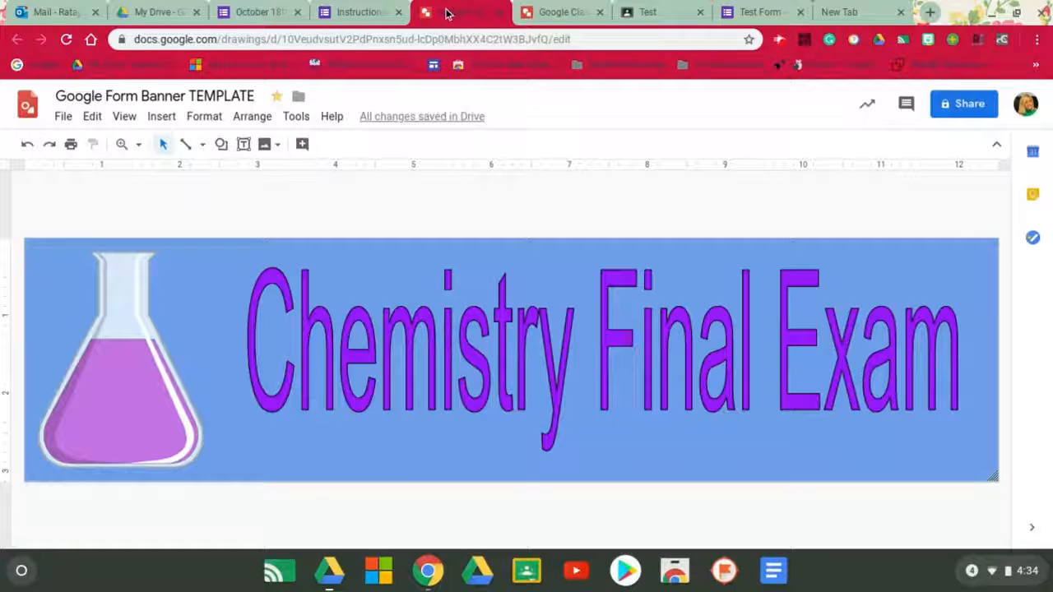
click(544, 13)
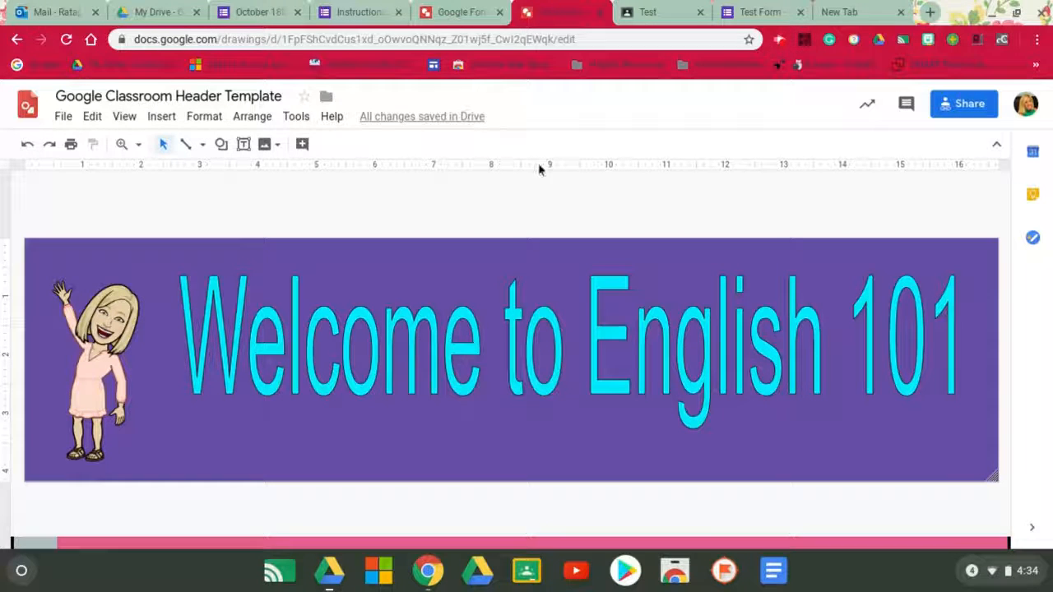
click(783, 41)
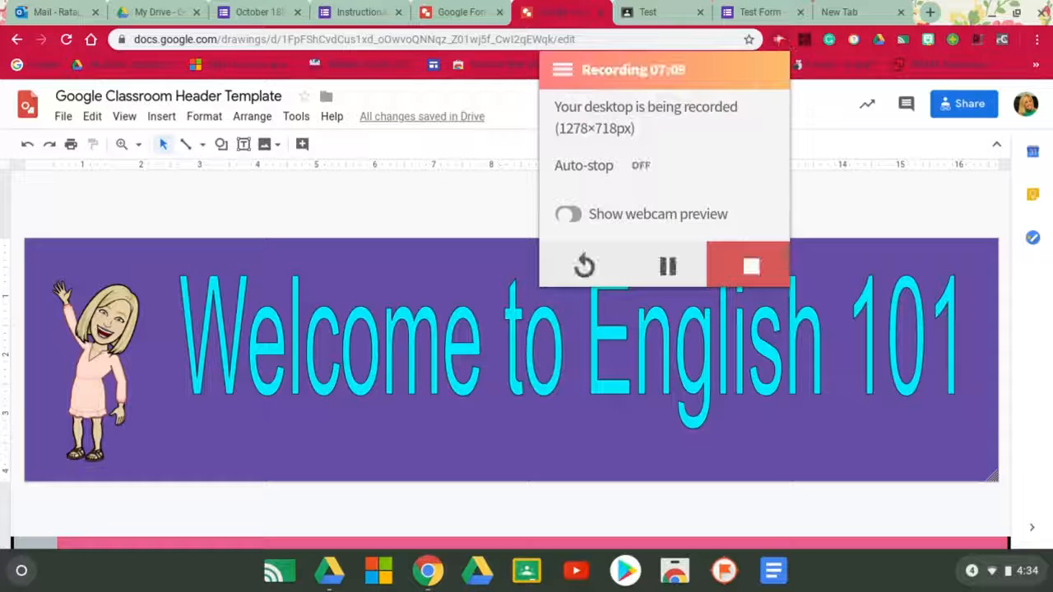
click(736, 265)
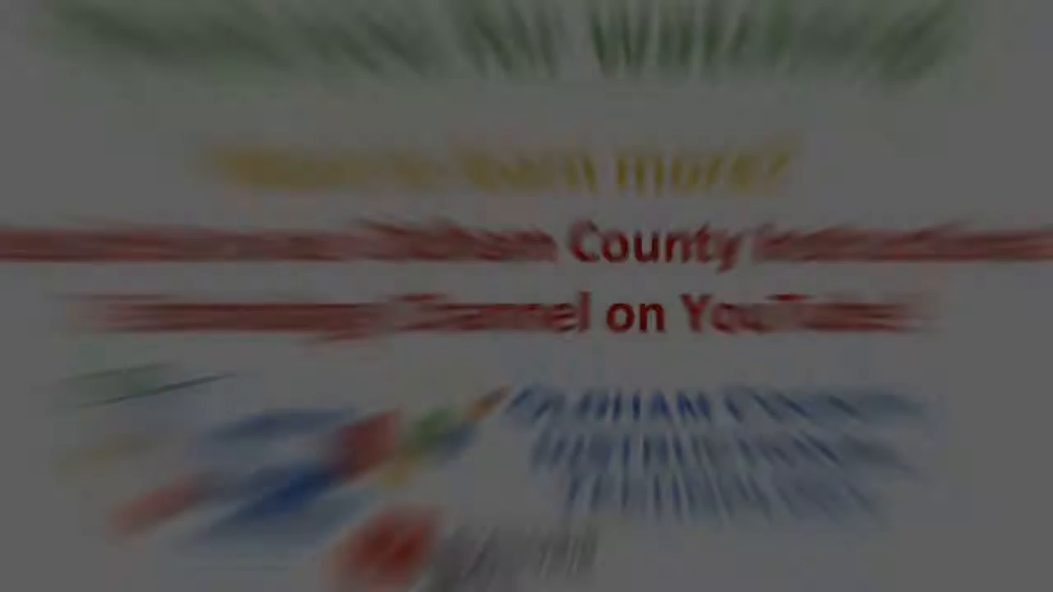